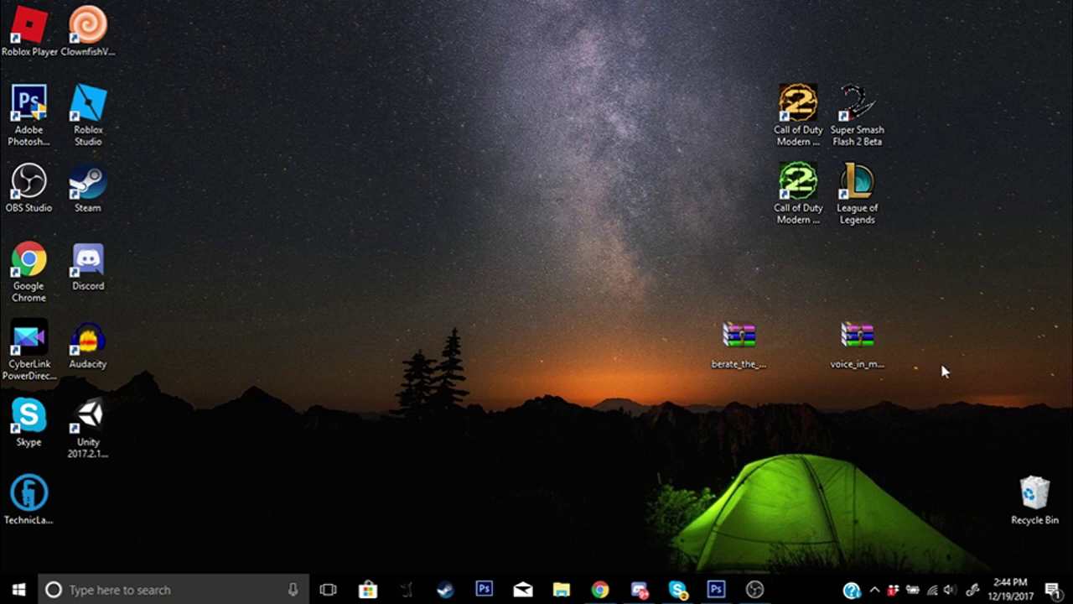
# Restore the Photoshop window showing Logo video.psd from the taskbar
pyautogui.click(726, 591)
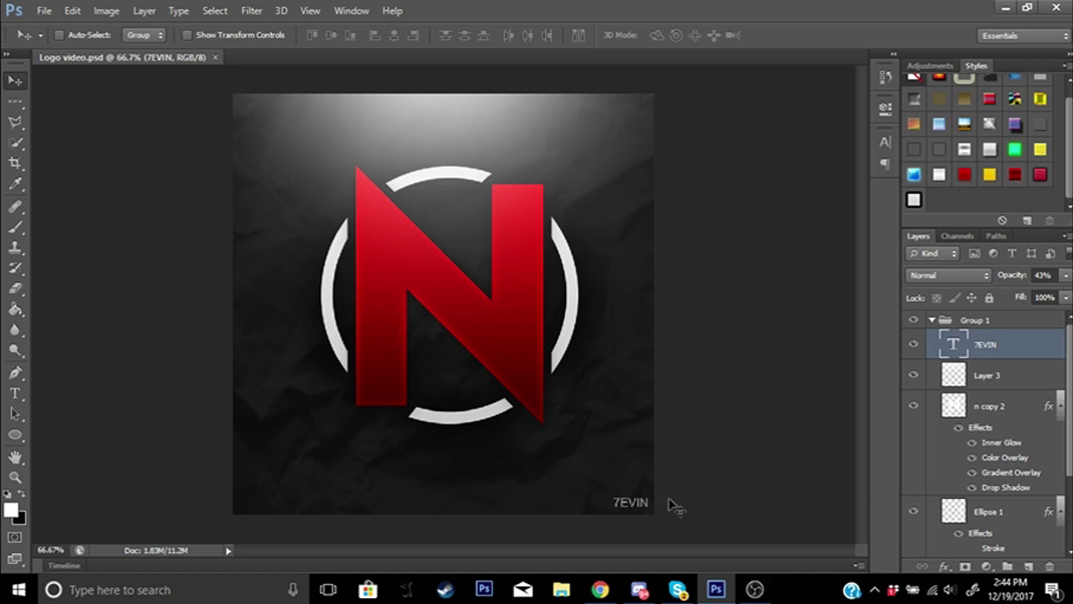
# Create a new 800 × 800 px document with a transparent background via File > New
pyautogui.click(45, 10)
pyautogui.click(67, 31)
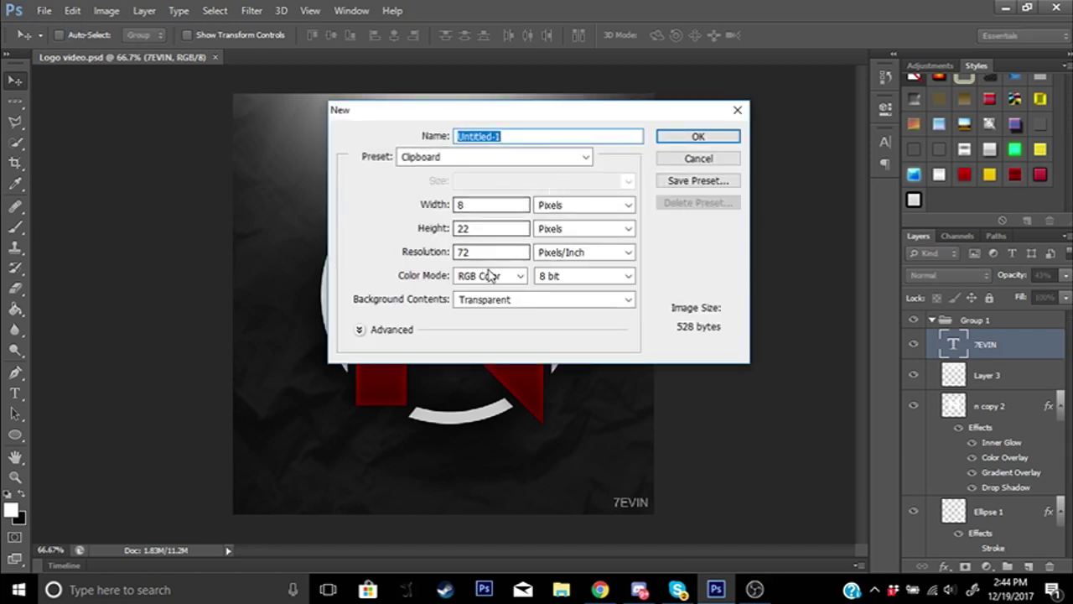
pyautogui.click(503, 206)
pyautogui.press('BackSpace')
pyautogui.write('800')
pyautogui.click(509, 232)
pyautogui.press('BackSpace')
pyautogui.press('BackSpace')
pyautogui.write('800')
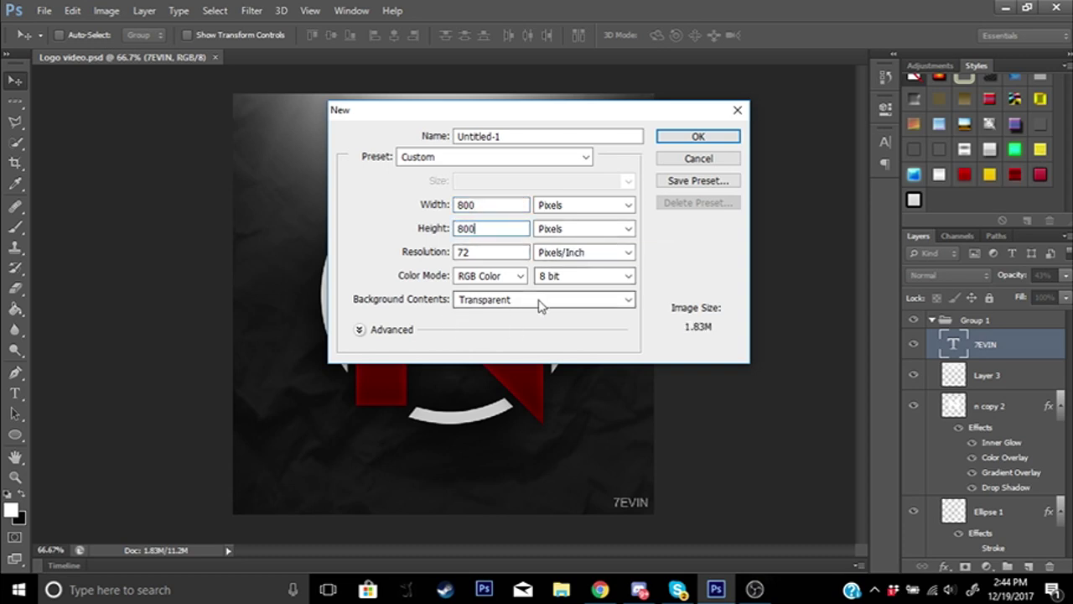
pyautogui.click(698, 139)
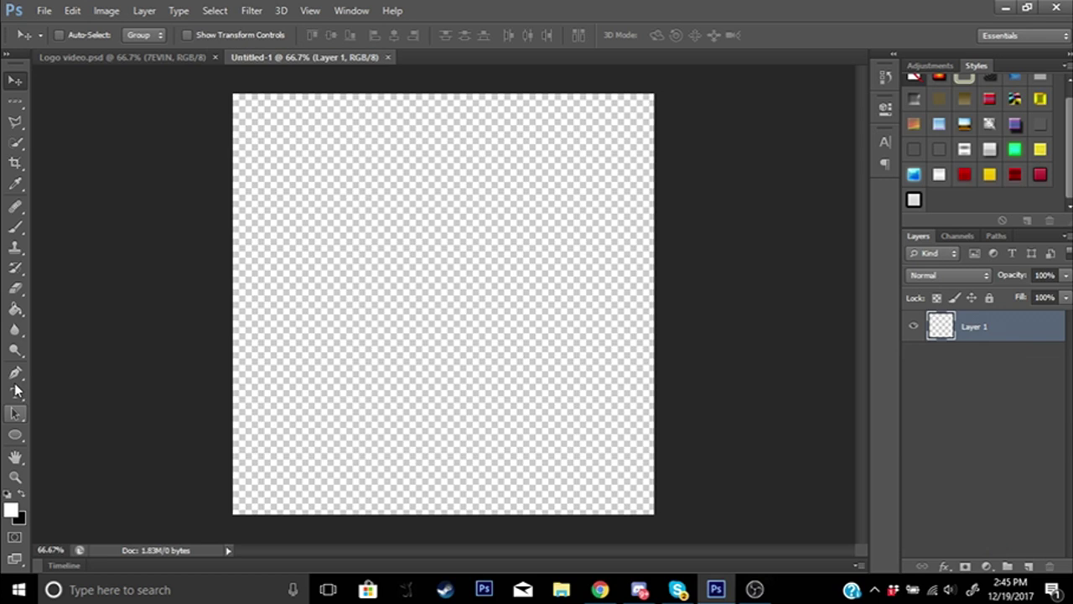
# Fill Layer 1 with black (000000) using the Paint Bucket, checking the reference logo
pyautogui.click(15, 308)
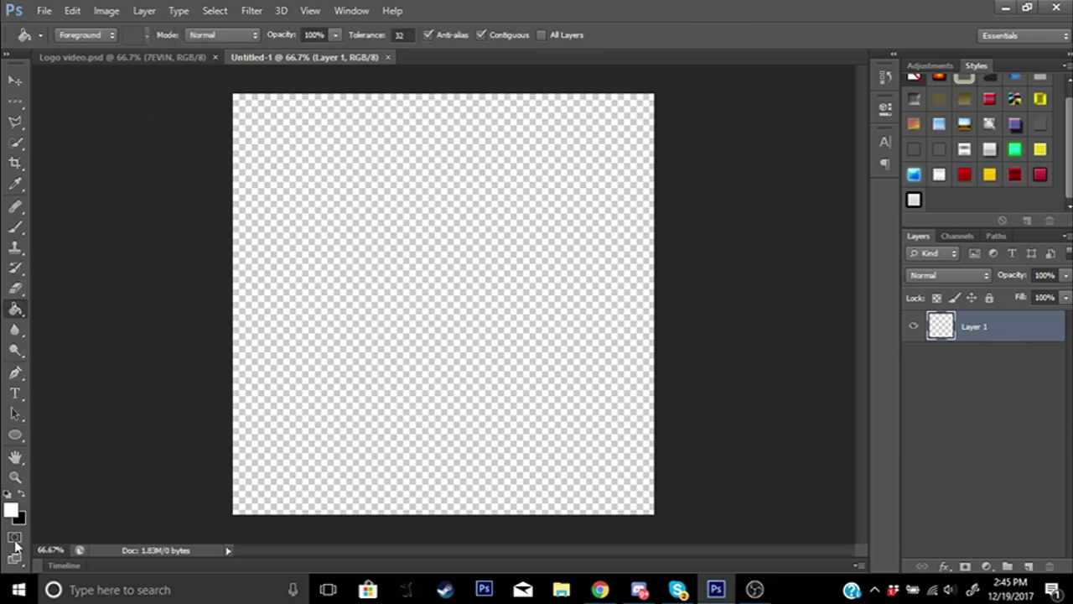
pyautogui.click(12, 510)
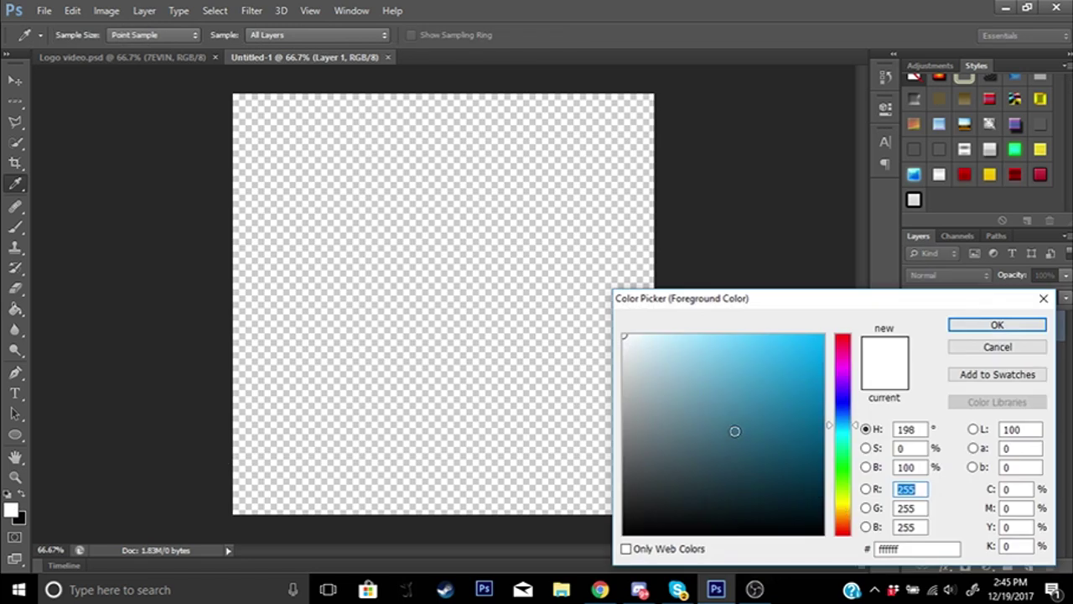
pyautogui.moveTo(734, 431); pyautogui.dragTo(622, 534)
pyautogui.click(1031, 323)
pyautogui.click(408, 446)
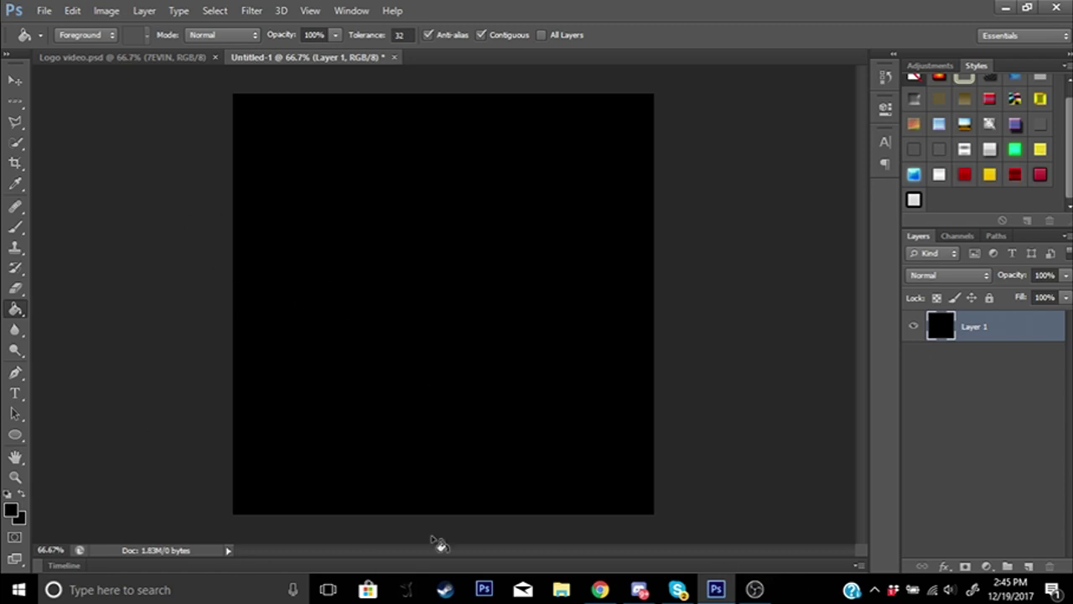
pyautogui.click(152, 59)
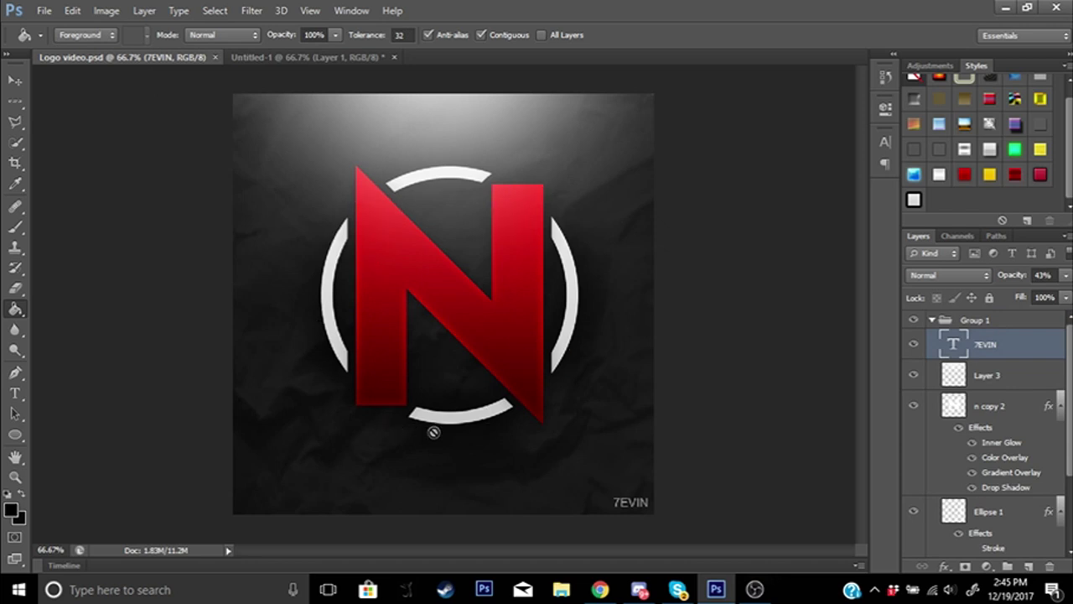
pyautogui.click(339, 57)
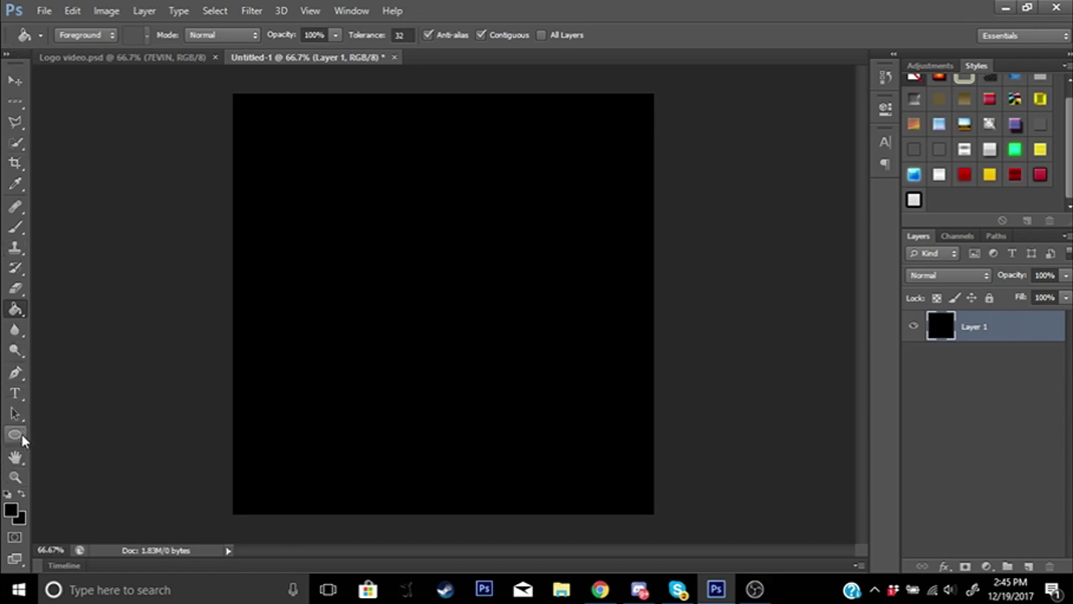
# Draw an ellipse in the middle of the black canvas with the Ellipse Tool
pyautogui.click(16, 434)
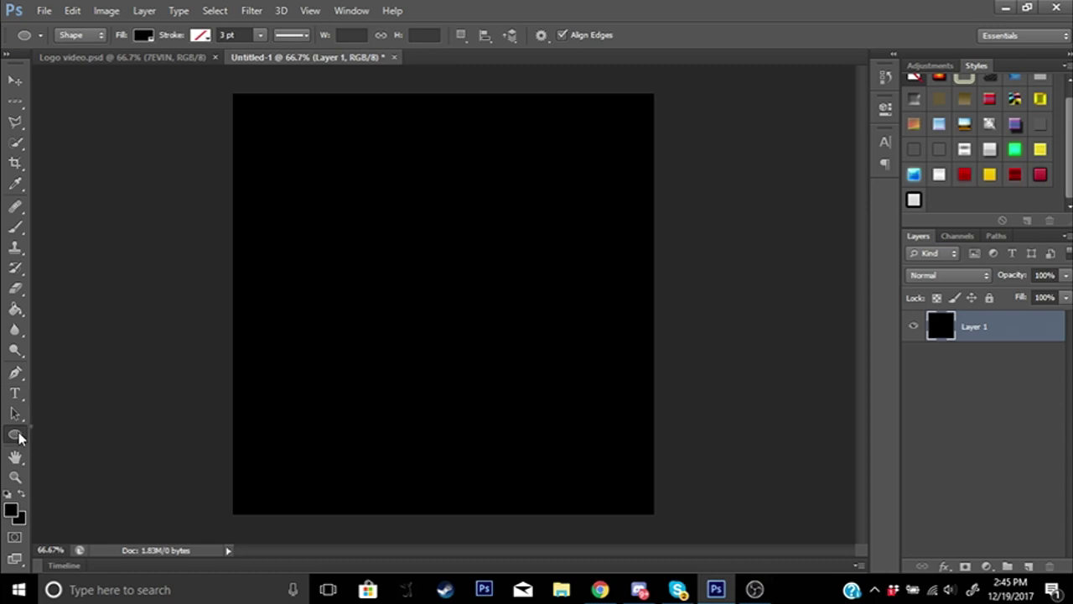
pyautogui.rightClick(19, 433)
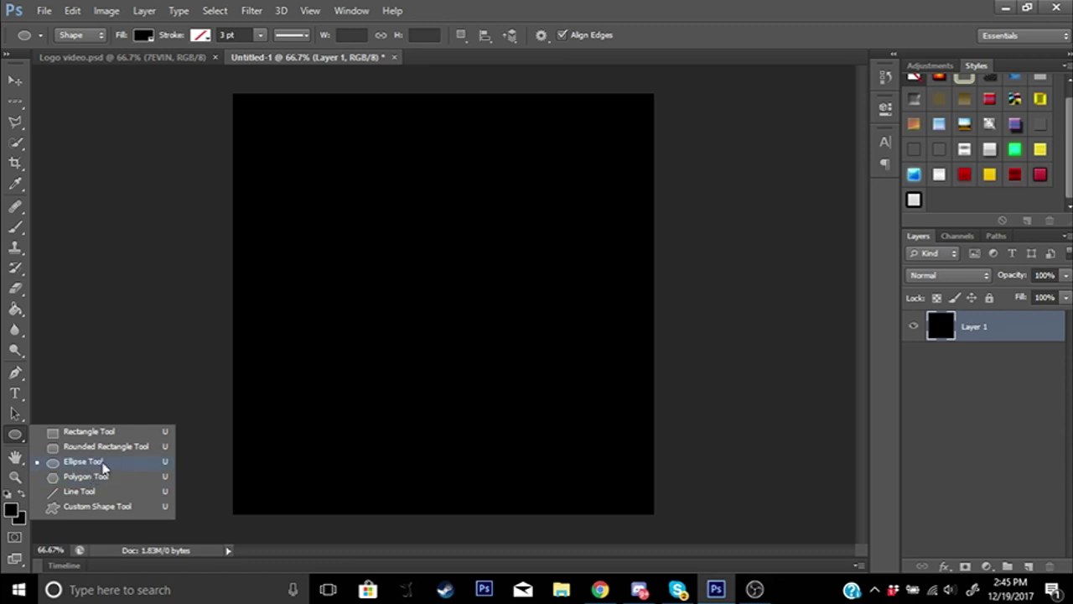
pyautogui.click(104, 462)
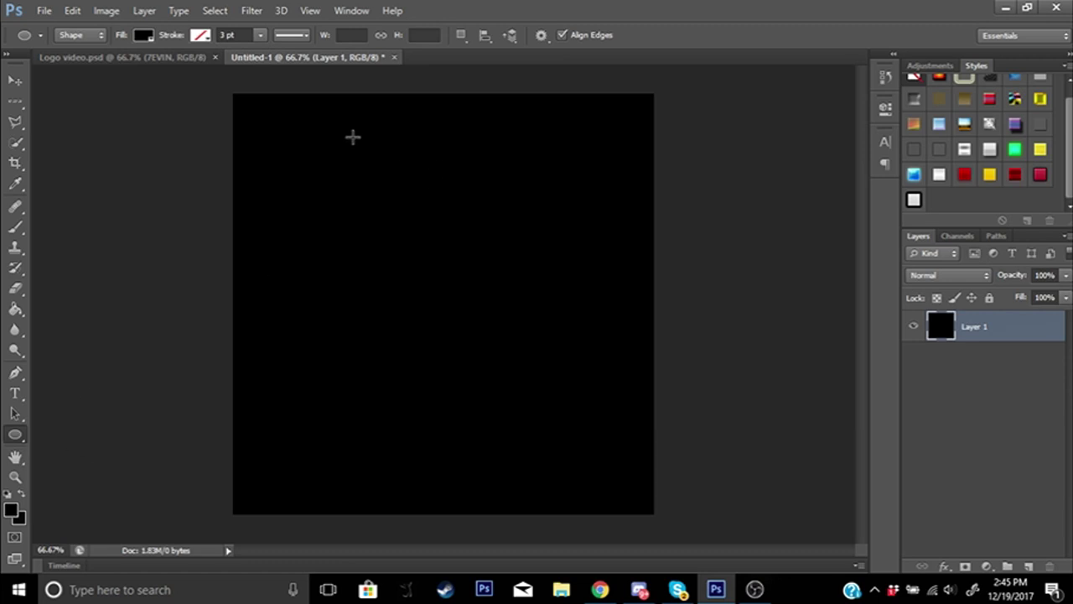
pyautogui.moveTo(347, 167); pyautogui.dragTo(581, 393)
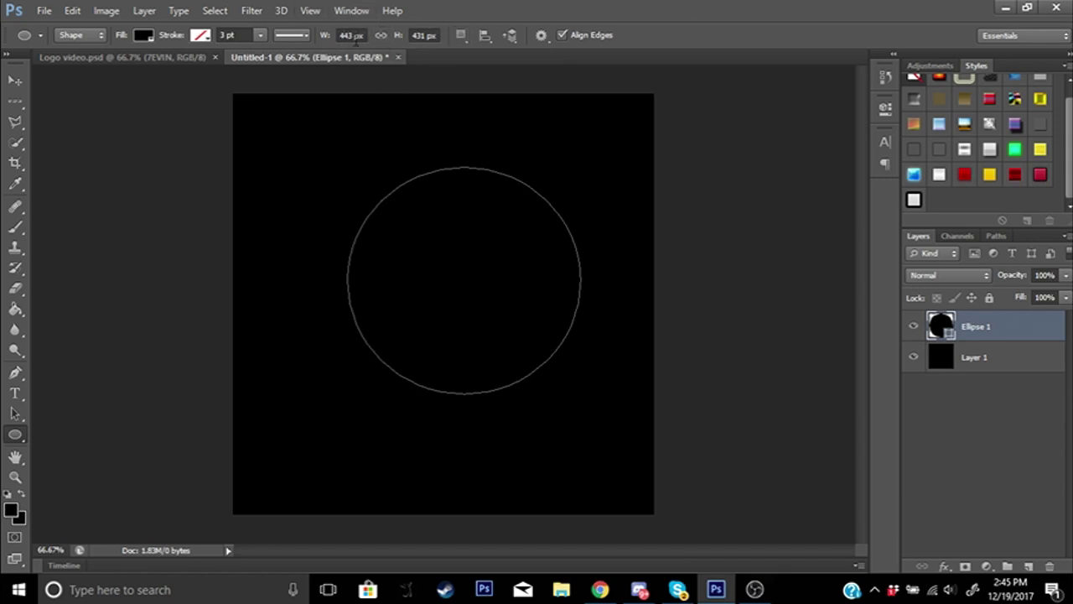
# Set the ellipse's width and height to 332 px, making an exact circle
pyautogui.click(355, 35)
pyautogui.press('BackSpace')
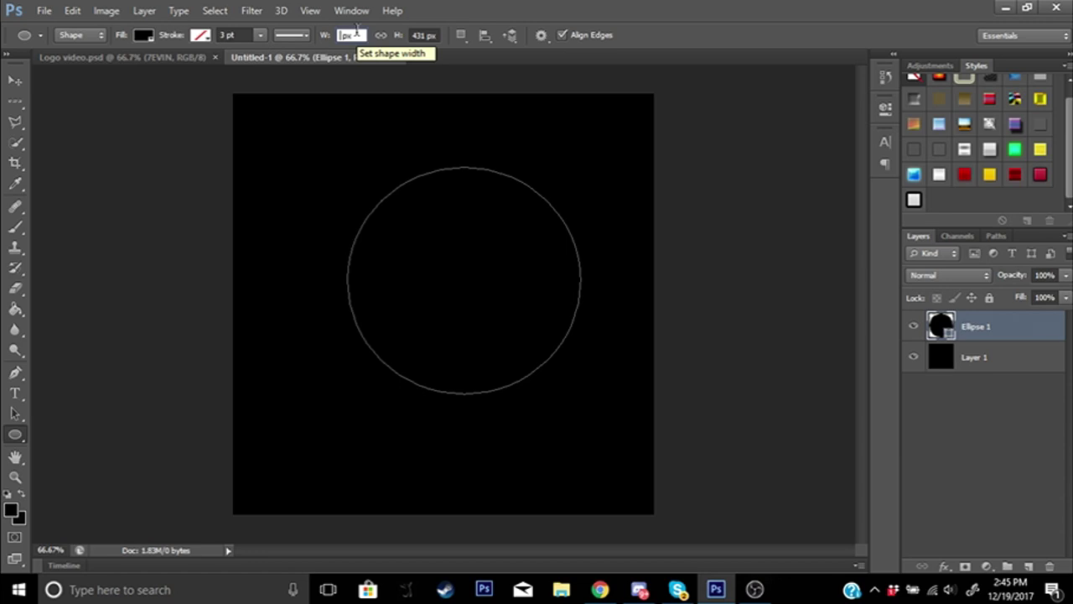
pyautogui.write('332')
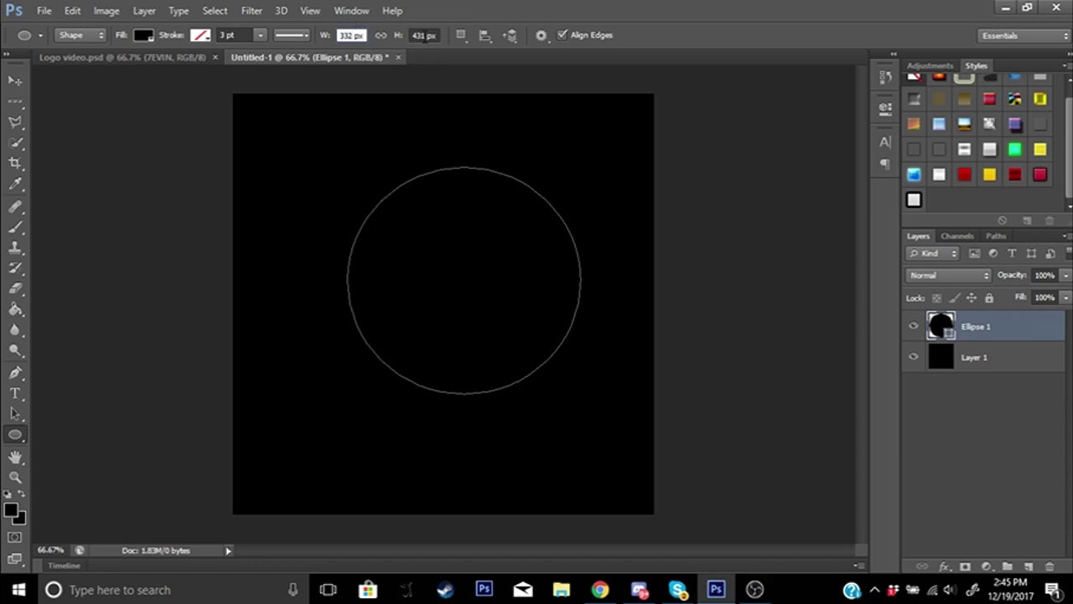
pyautogui.click(427, 36)
pyautogui.press('BackSpace')
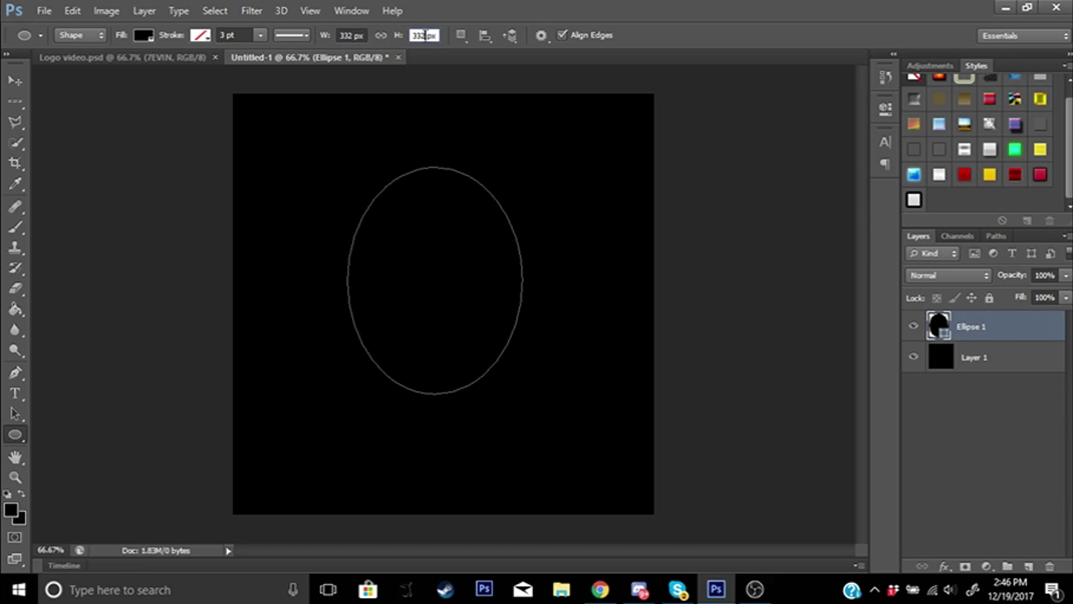
pyautogui.press('Return')
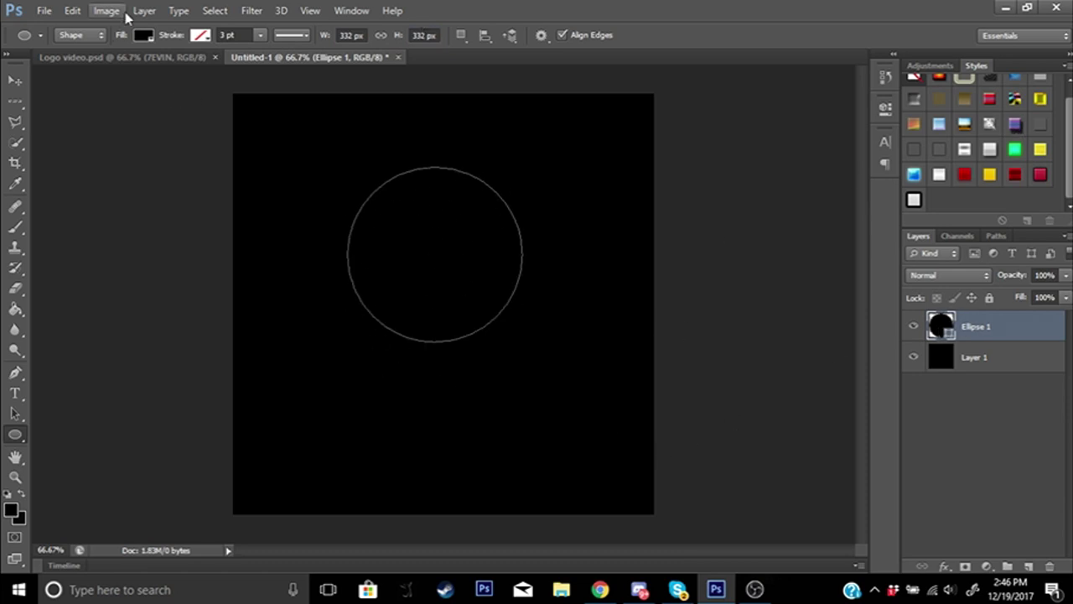
# Remove the circle's fill and give it a solid white stroke
pyautogui.click(203, 38)
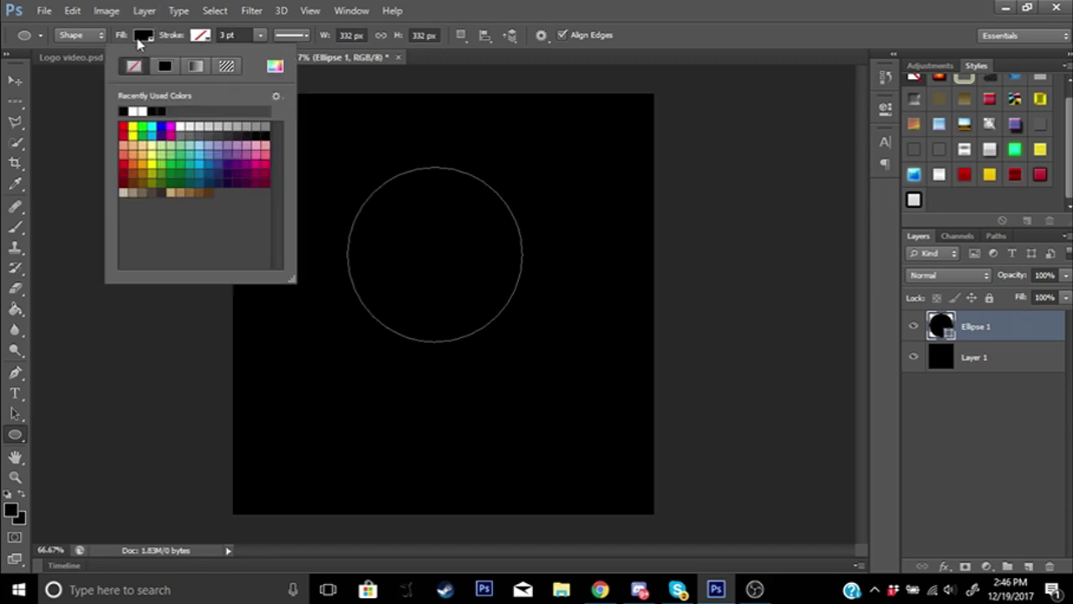
pyautogui.click(146, 38)
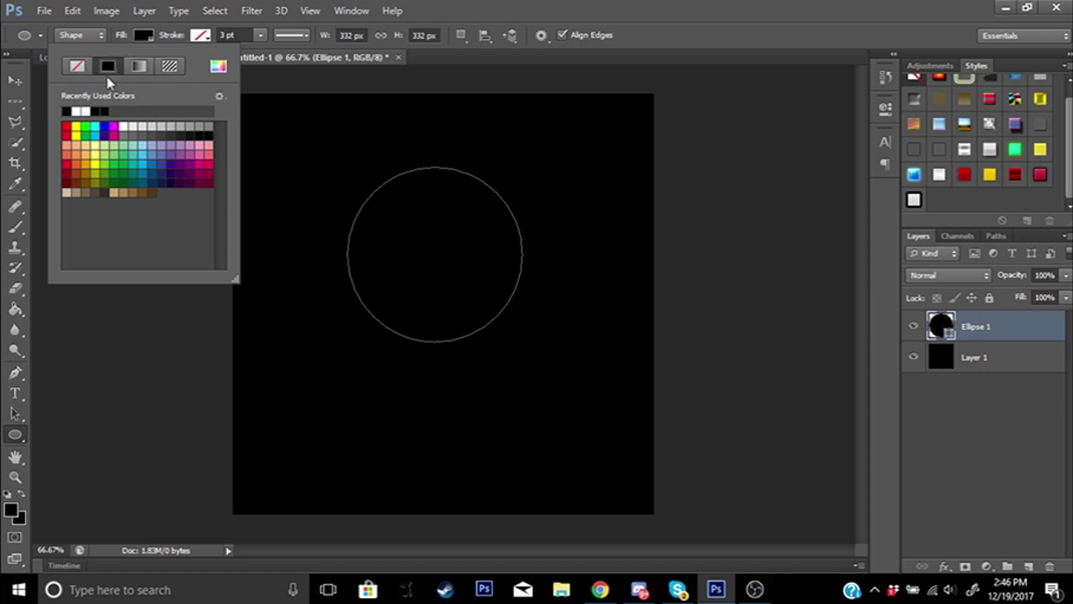
pyautogui.click(76, 67)
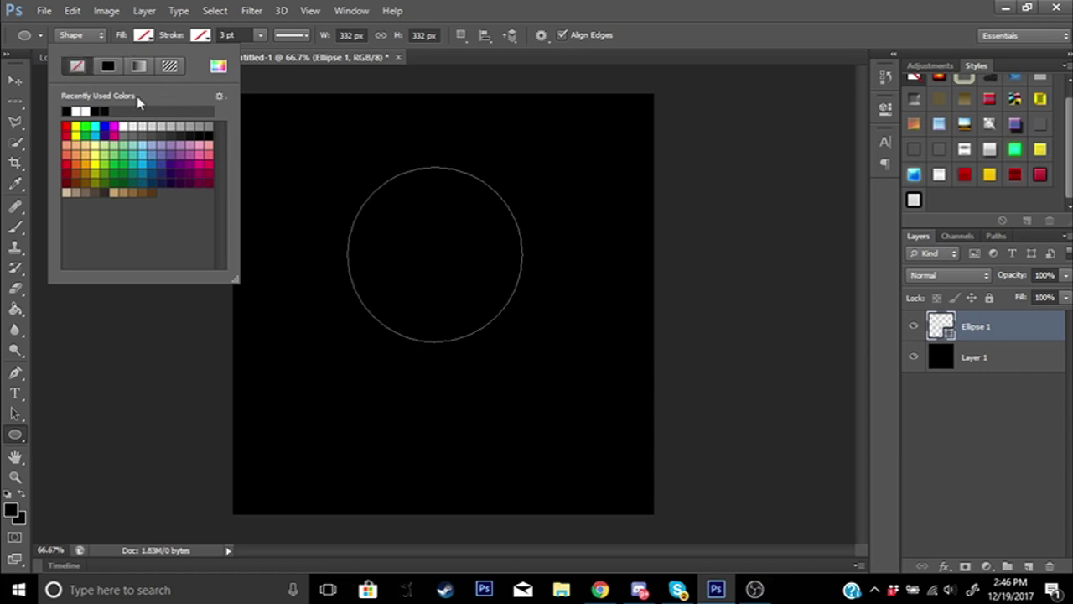
pyautogui.click(199, 37)
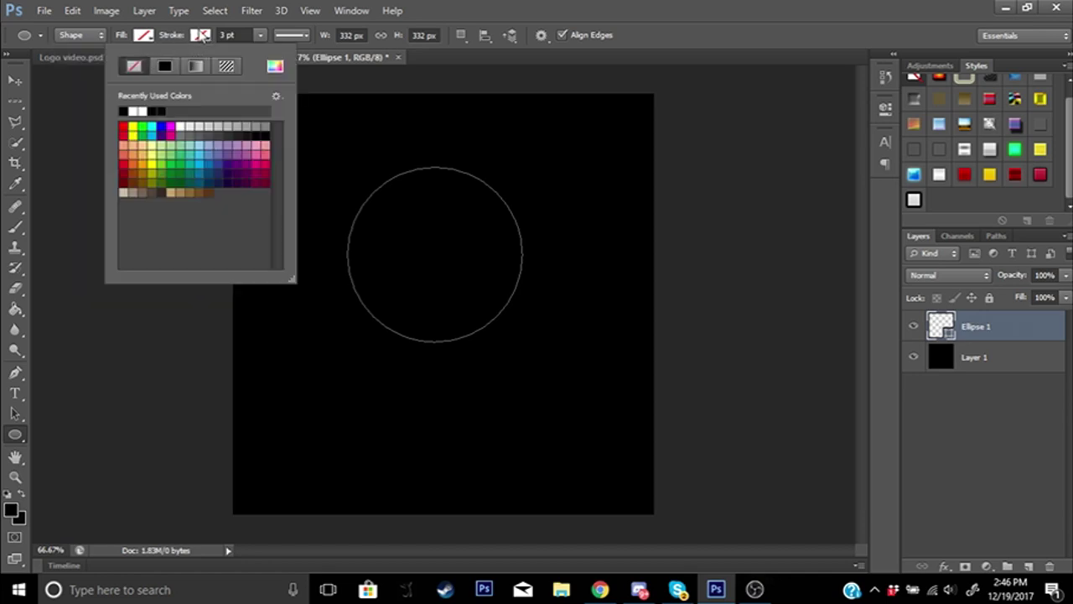
pyautogui.click(172, 67)
pyautogui.click(144, 110)
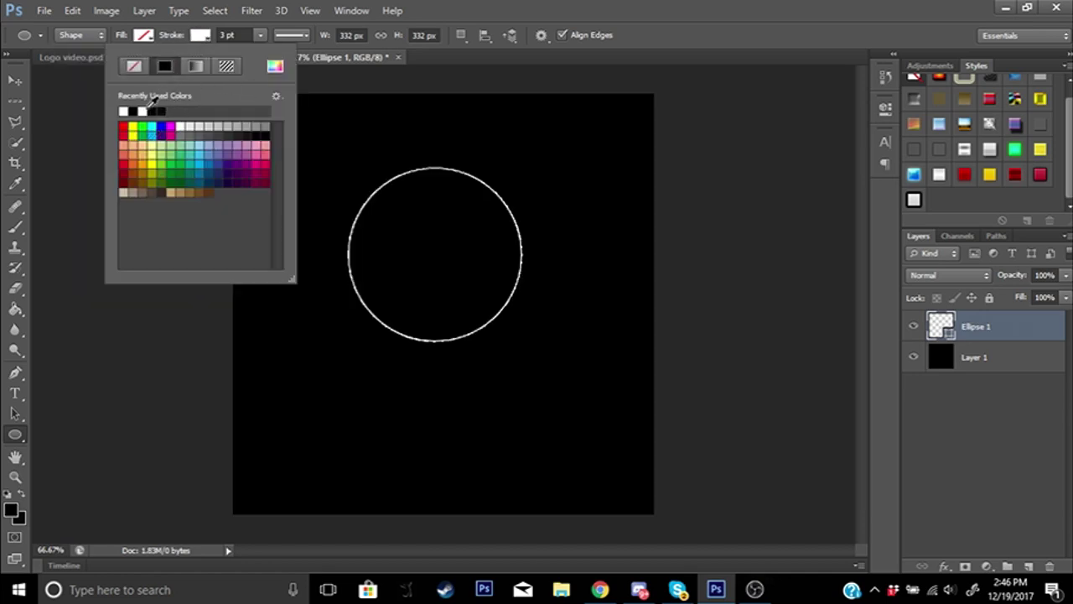
pyautogui.doubleClick(144, 109)
pyautogui.click(143, 100)
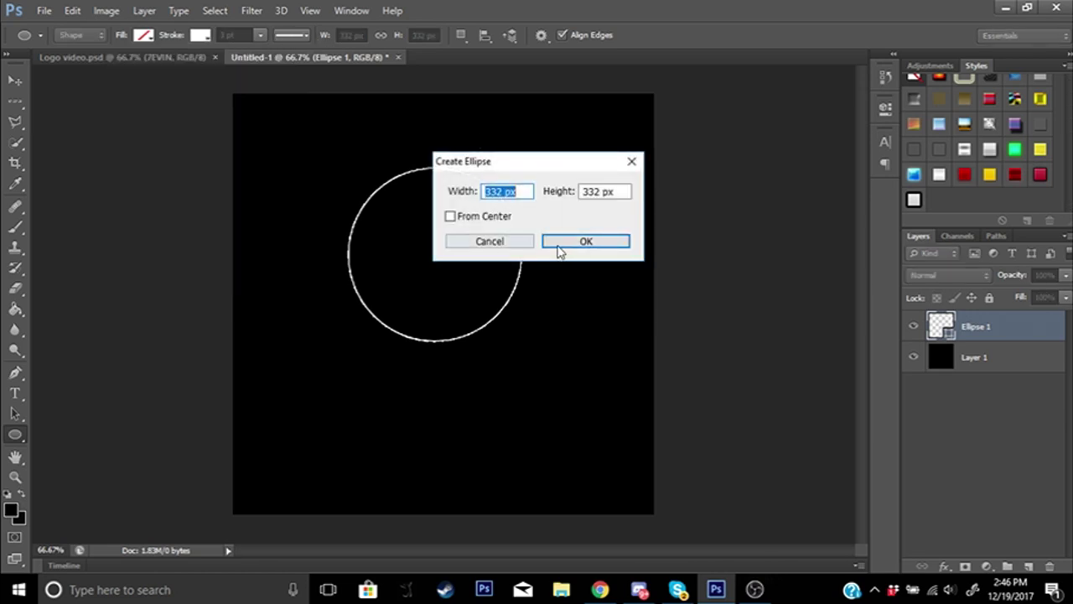
pyautogui.click(490, 242)
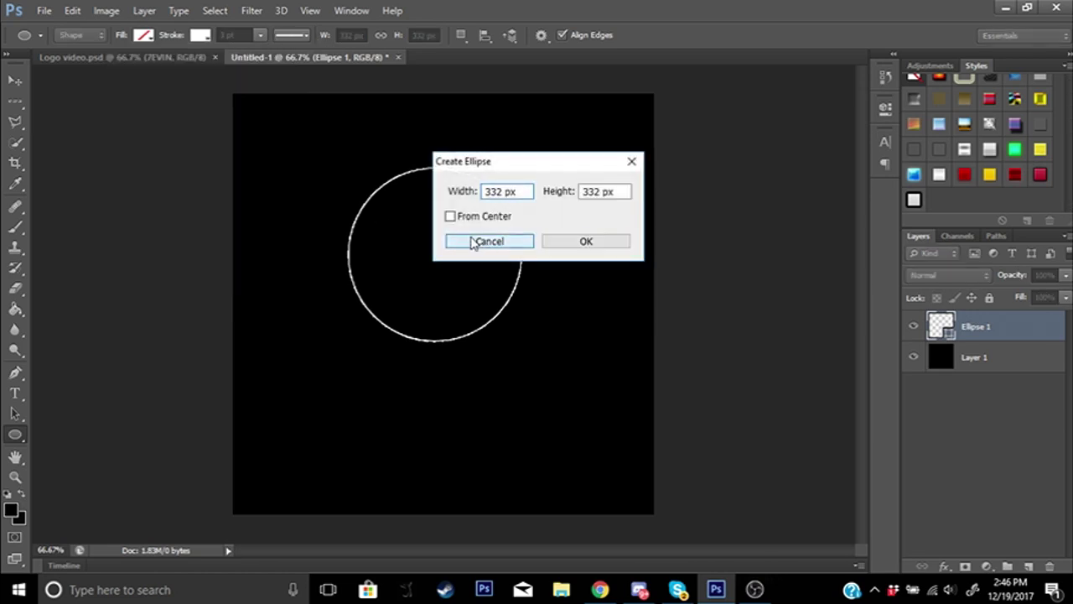
# Set the circle's stroke width to 20 pt
pyautogui.click(261, 36)
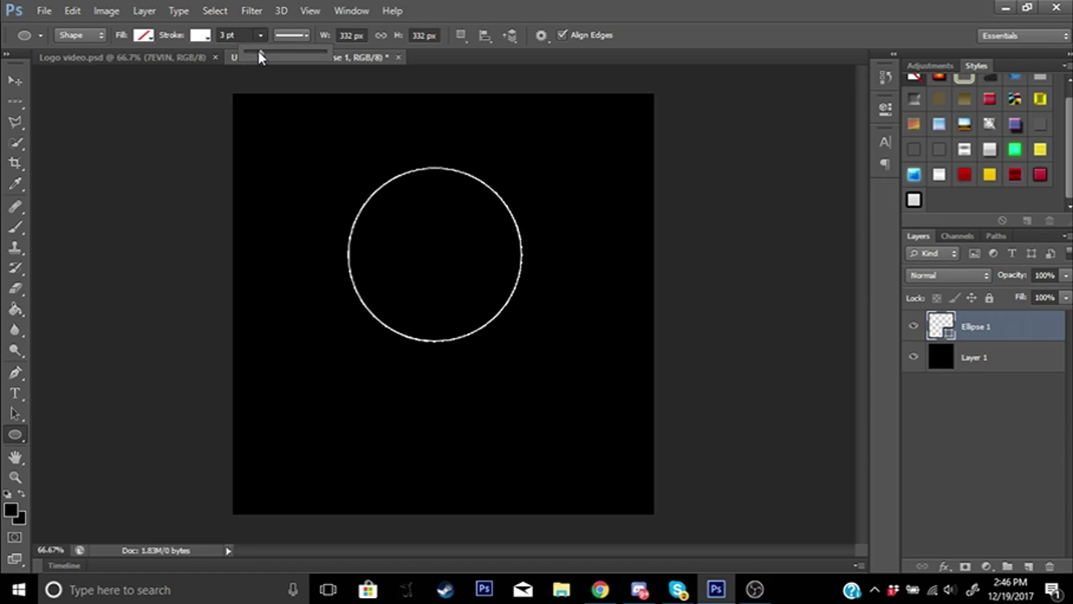
pyautogui.click(227, 34)
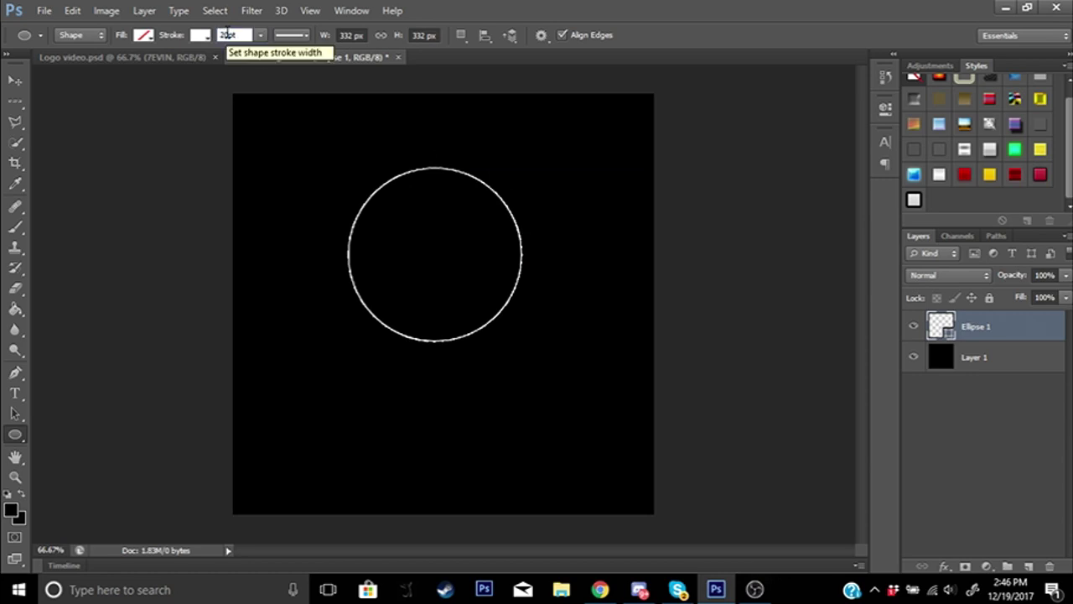
pyautogui.write('20')
pyautogui.press('Return')
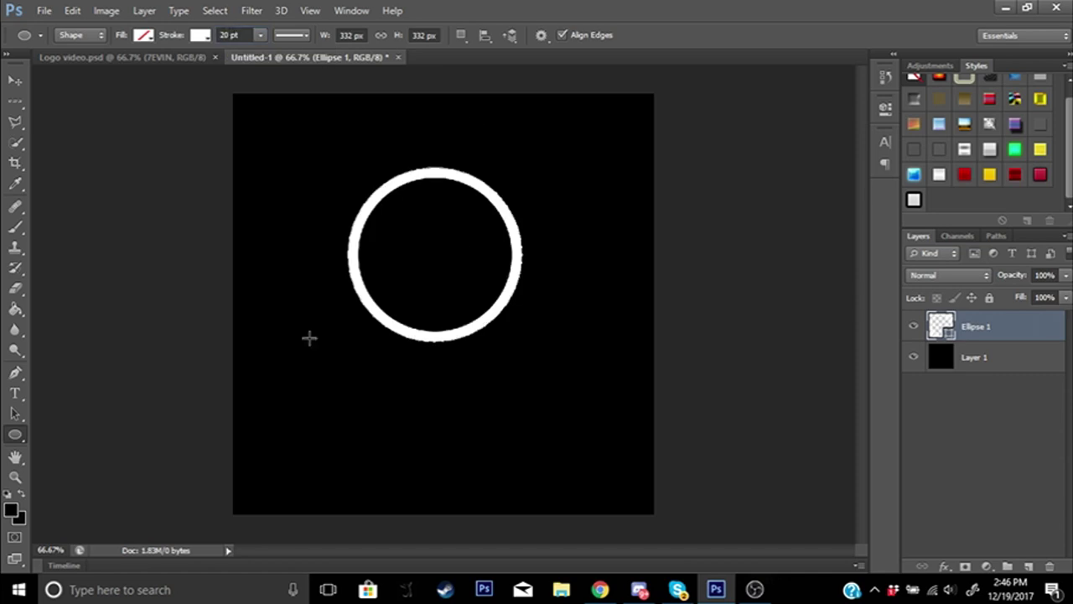
pyautogui.click(15, 80)
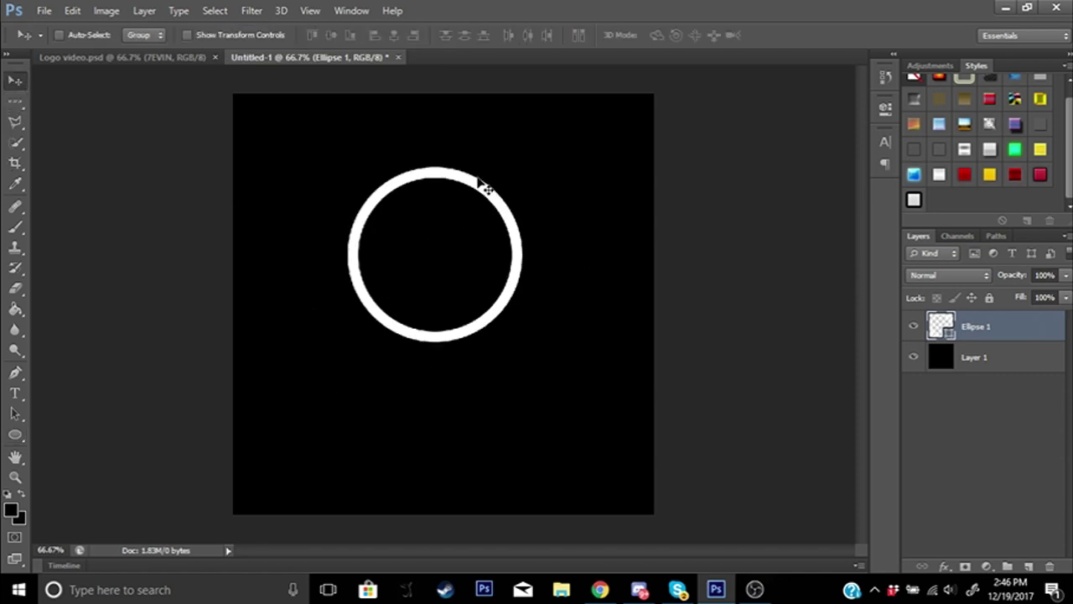
# Free-transform the white ring up to about 137% and move it nearer the canvas centre
pyautogui.hotkey('ctrl', 't')
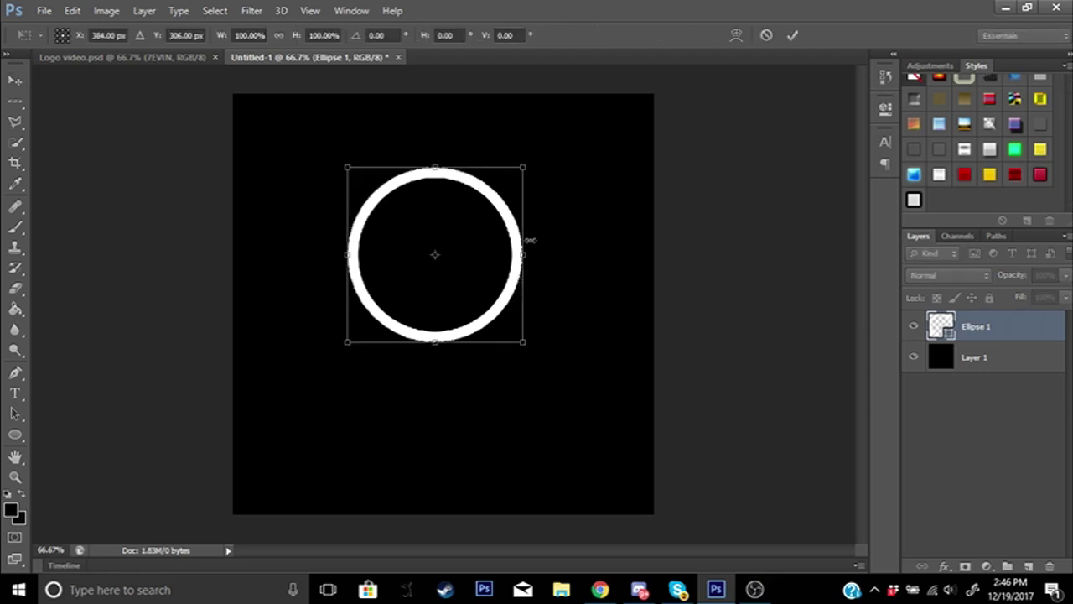
pyautogui.moveTo(522, 163); pyautogui.dragTo(565, 126)
pyautogui.moveTo(481, 296); pyautogui.dragTo(475, 345)
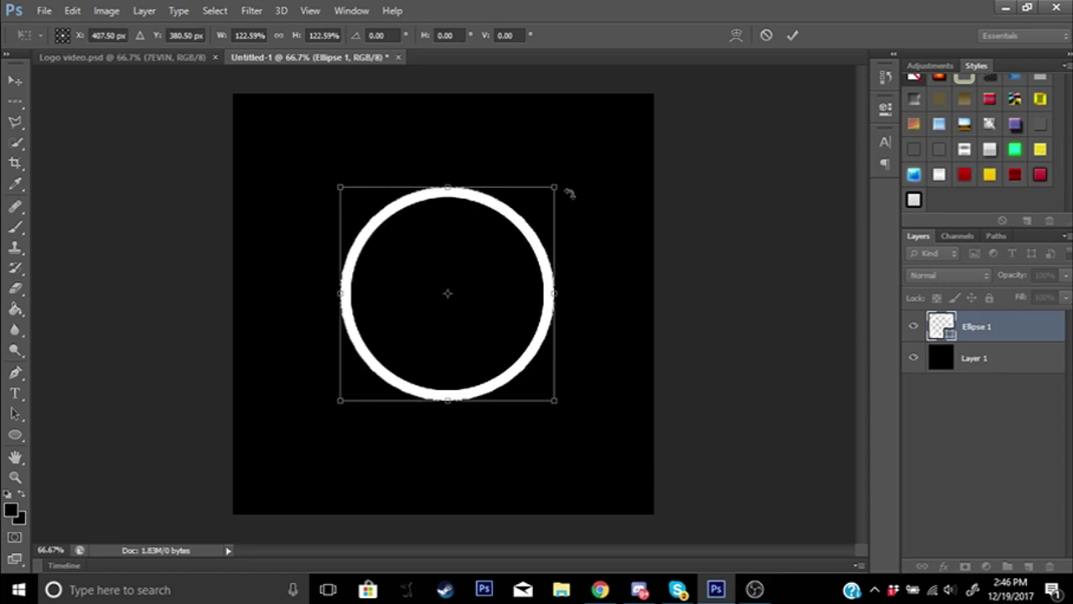
pyautogui.moveTo(558, 189); pyautogui.dragTo(573, 166)
pyautogui.moveTo(524, 289); pyautogui.dragTo(537, 285)
pyautogui.click(792, 35)
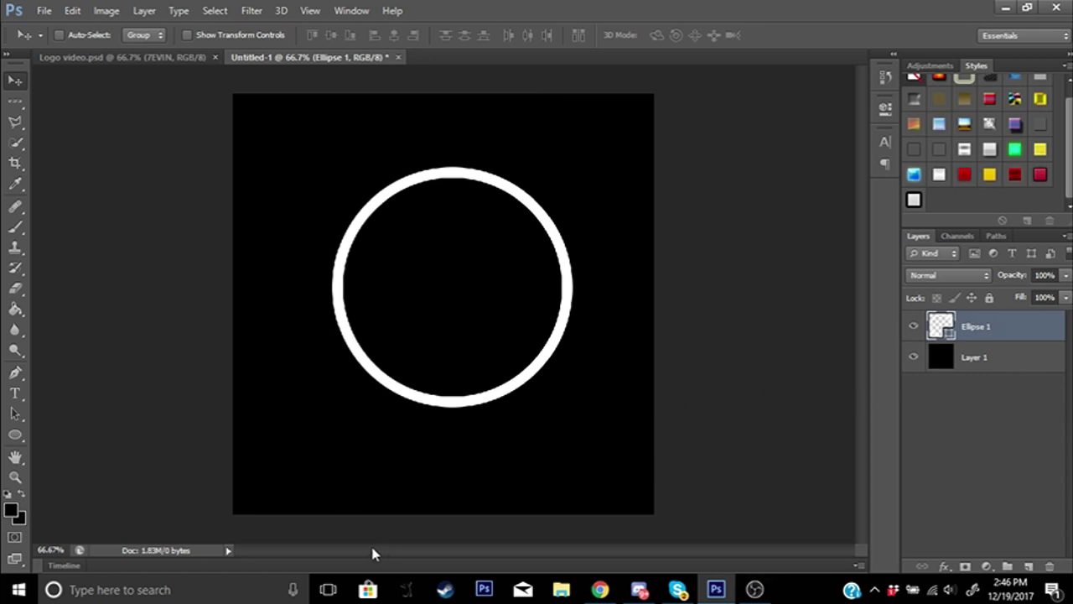
# Start a text layer at the lower left in Voice In My Head with white colour
pyautogui.press('t')
pyautogui.click(313, 487)
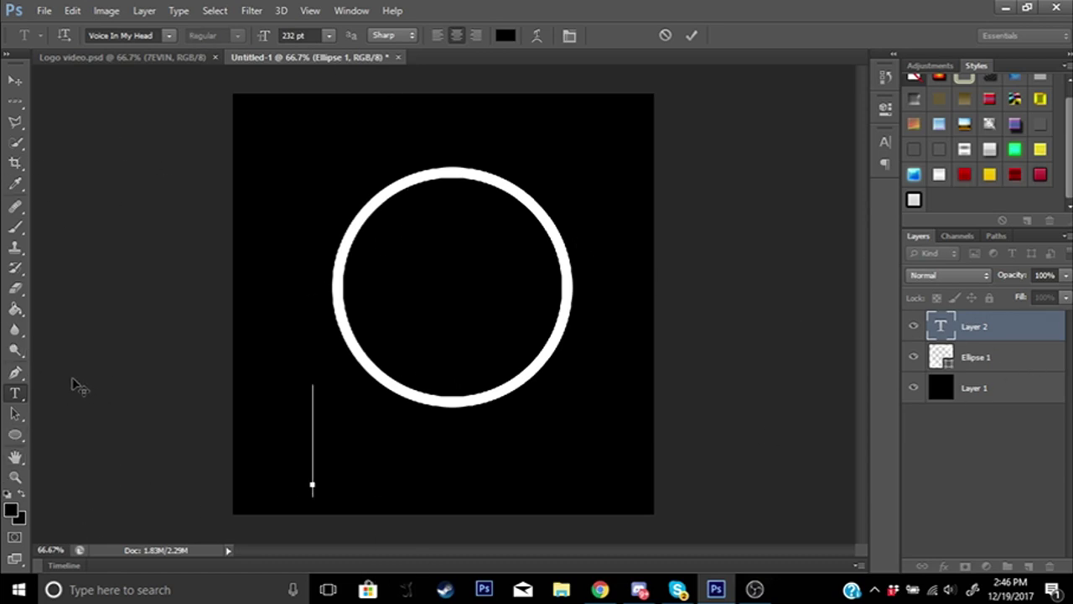
pyautogui.click(166, 35)
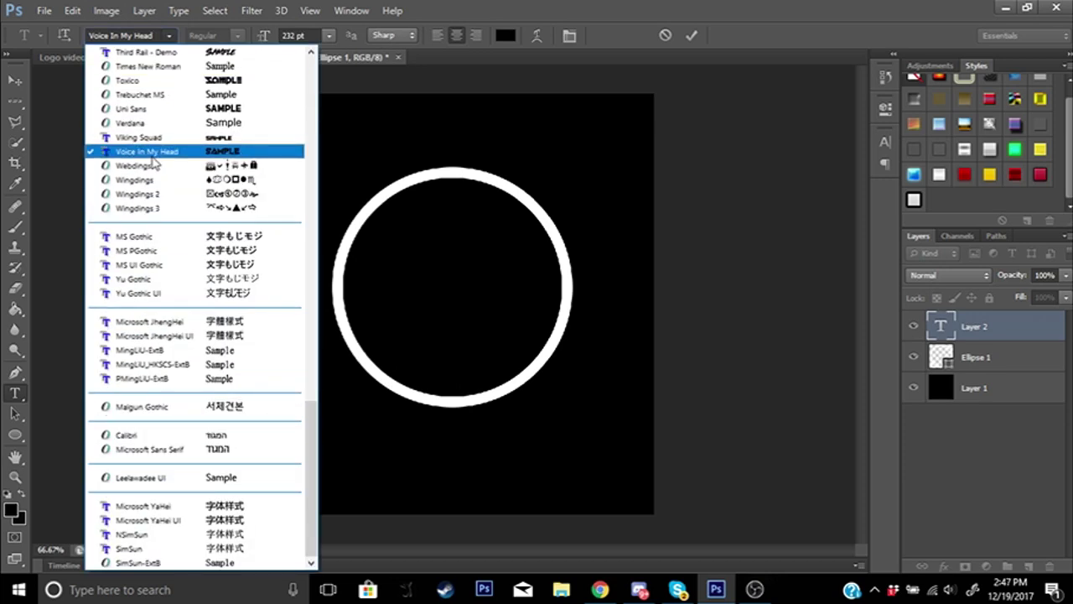
pyautogui.click(391, 471)
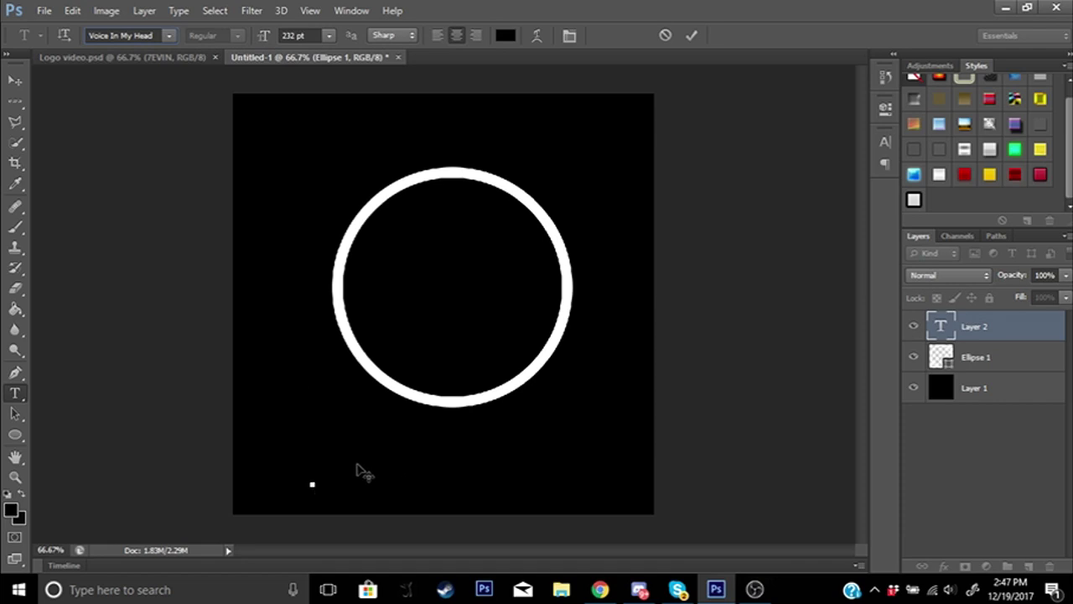
pyautogui.click(170, 36)
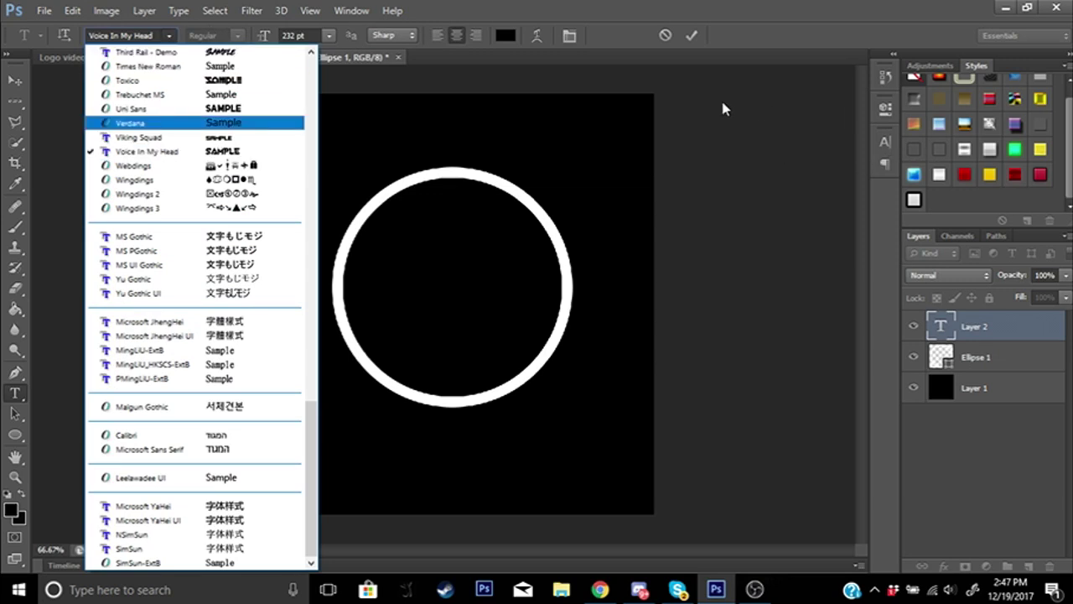
pyautogui.click(778, 206)
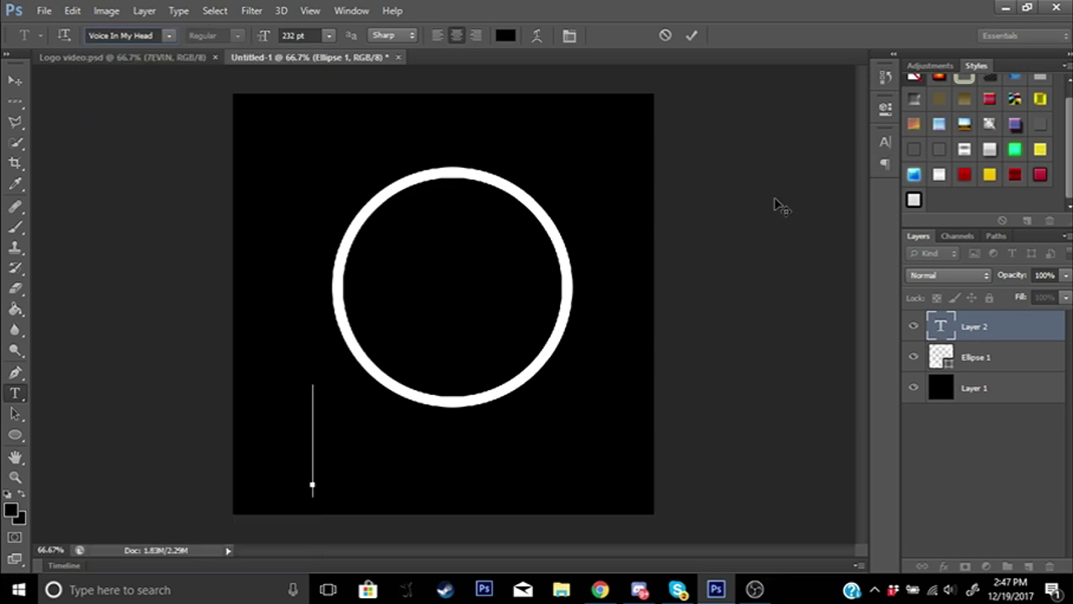
pyautogui.click(504, 36)
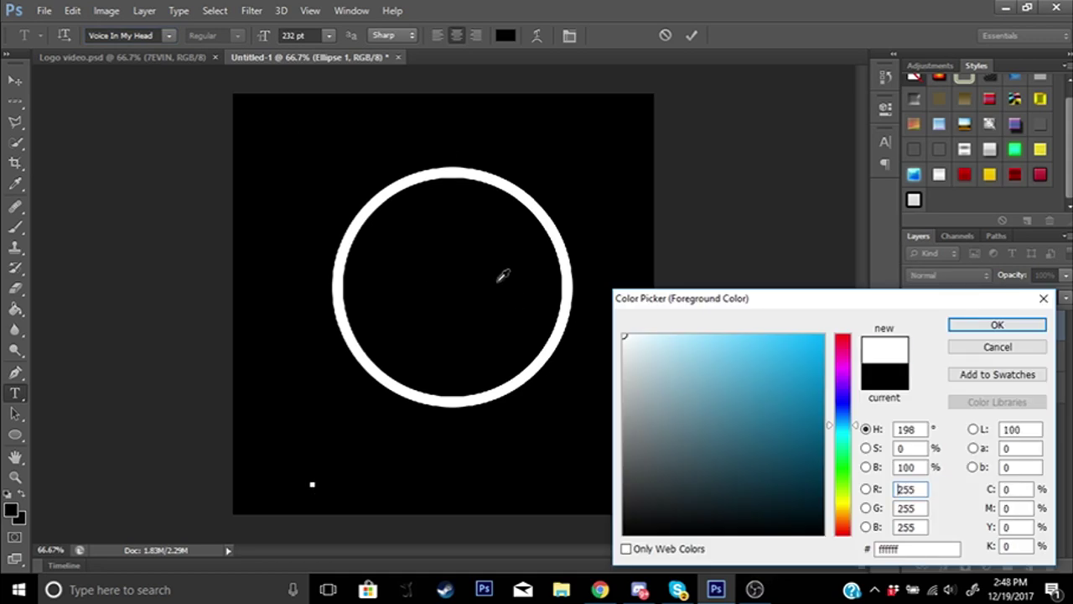
pyautogui.click(1015, 324)
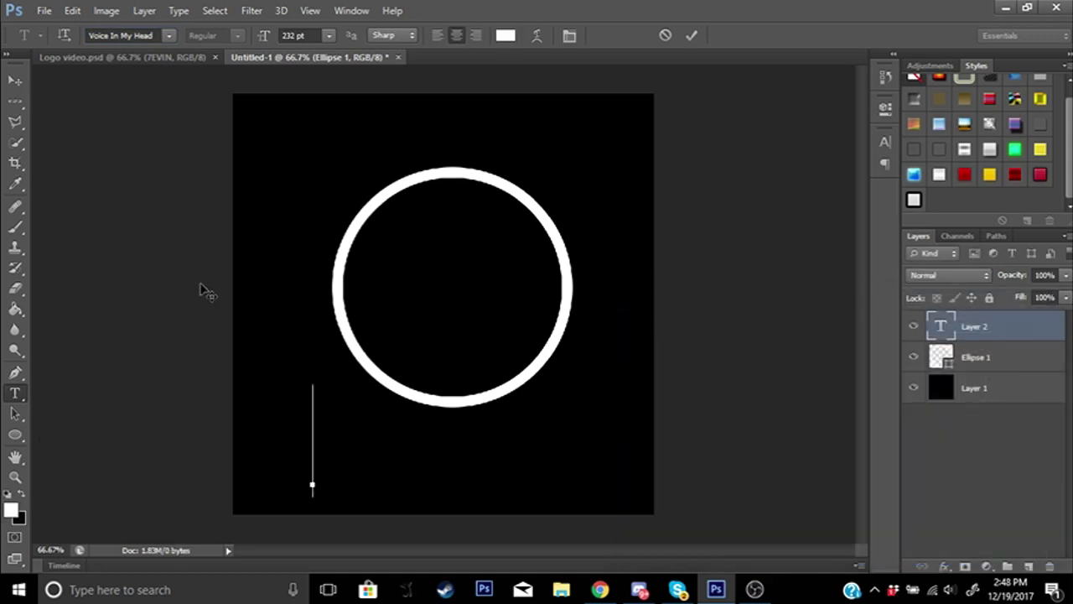
# Type a capital N, clearing the stray test letters, and commit the text
pyautogui.write('ASDWA')
pyautogui.press('BackSpace')
pyautogui.press('BackSpace')
pyautogui.press('BackSpace')
pyautogui.press('BackSpace')
pyautogui.press('BackSpace')
pyautogui.write('N')
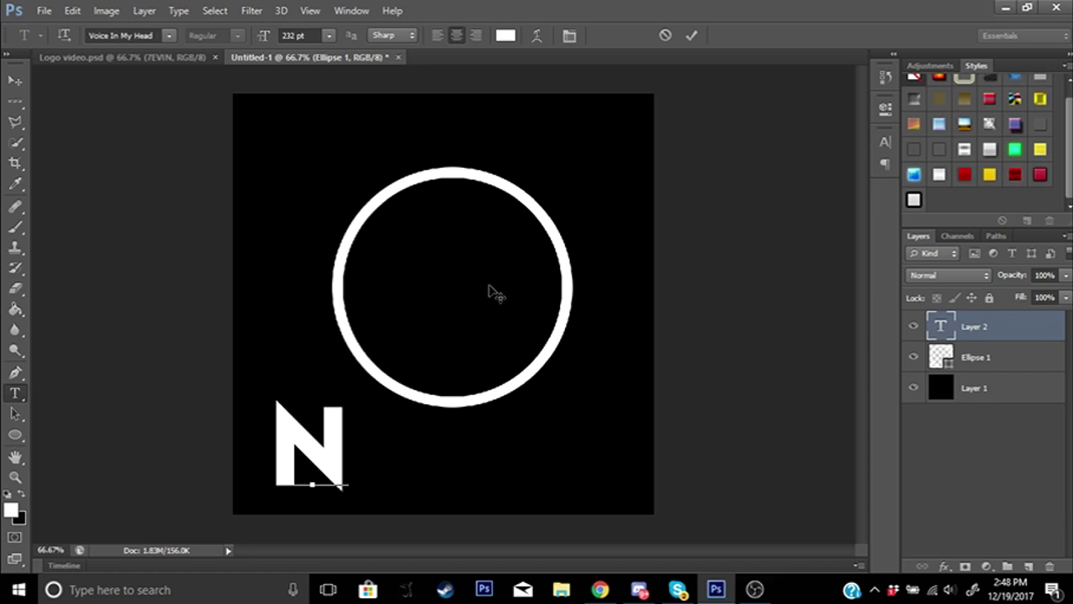
pyautogui.press('BackSpace')
pyautogui.write('Z')
pyautogui.press('BackSpace')
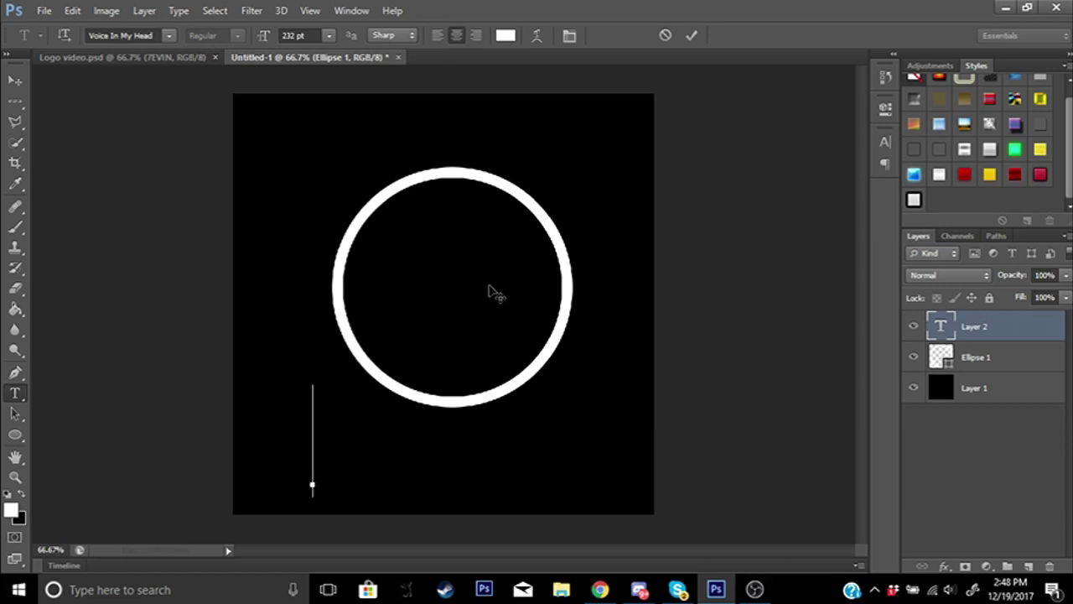
pyautogui.write('N')
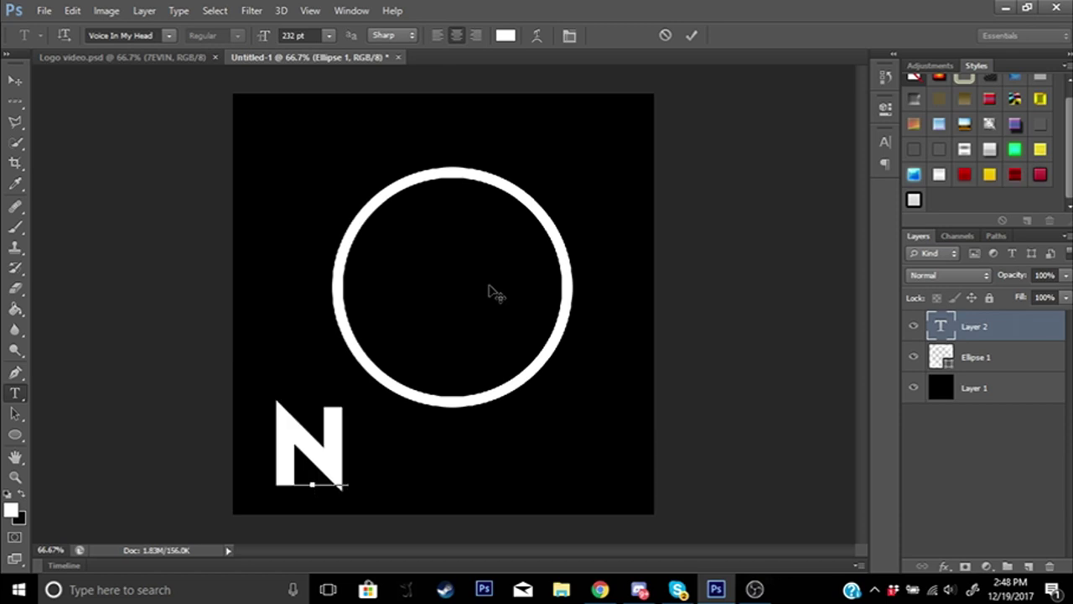
pyautogui.click(691, 35)
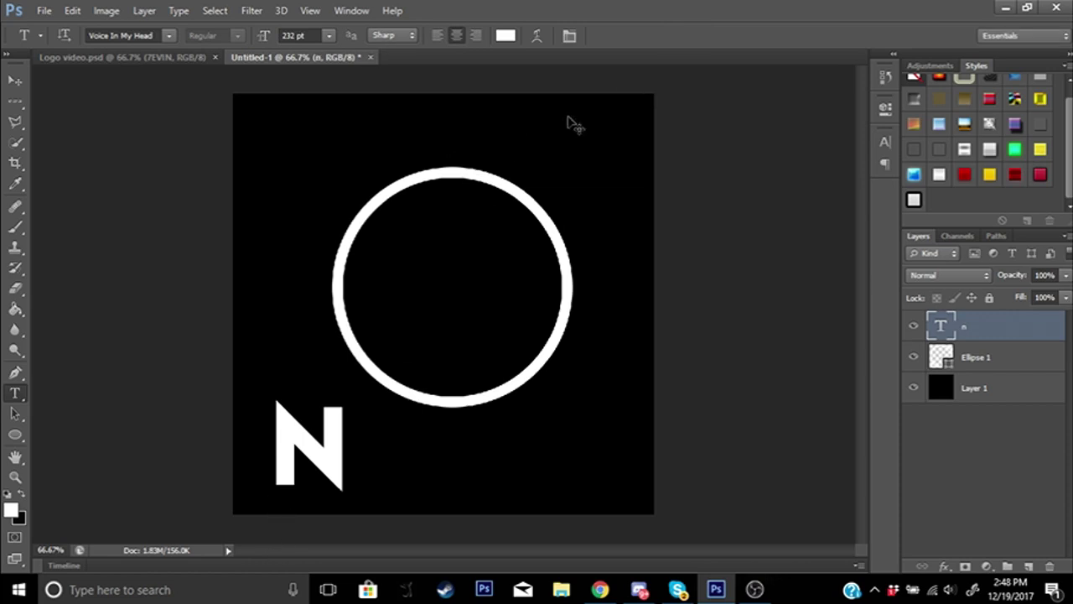
pyautogui.hotkey('ctrl', 't')
# Scale the N to about 276% and centre it over the white ring
pyautogui.moveTo(330, 405); pyautogui.dragTo(455, 288)
pyautogui.moveTo(528, 448); pyautogui.dragTo(550, 455)
pyautogui.moveTo(466, 384); pyautogui.dragTo(481, 362)
pyautogui.moveTo(550, 146); pyautogui.dragTo(564, 124)
pyautogui.moveTo(513, 287); pyautogui.dragTo(511, 289)
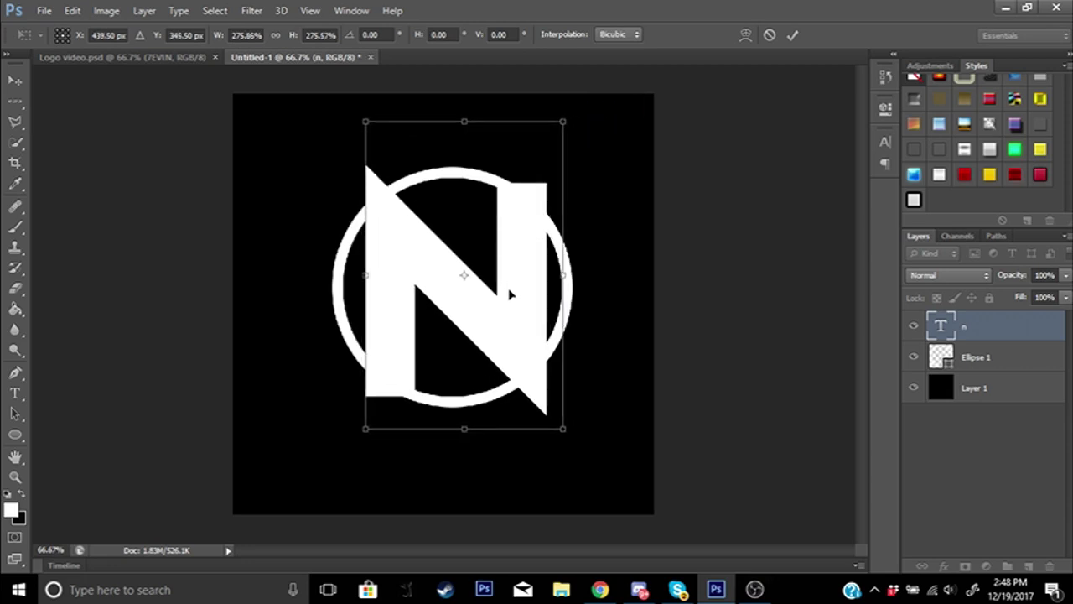
pyautogui.moveTo(513, 363); pyautogui.dragTo(508, 362)
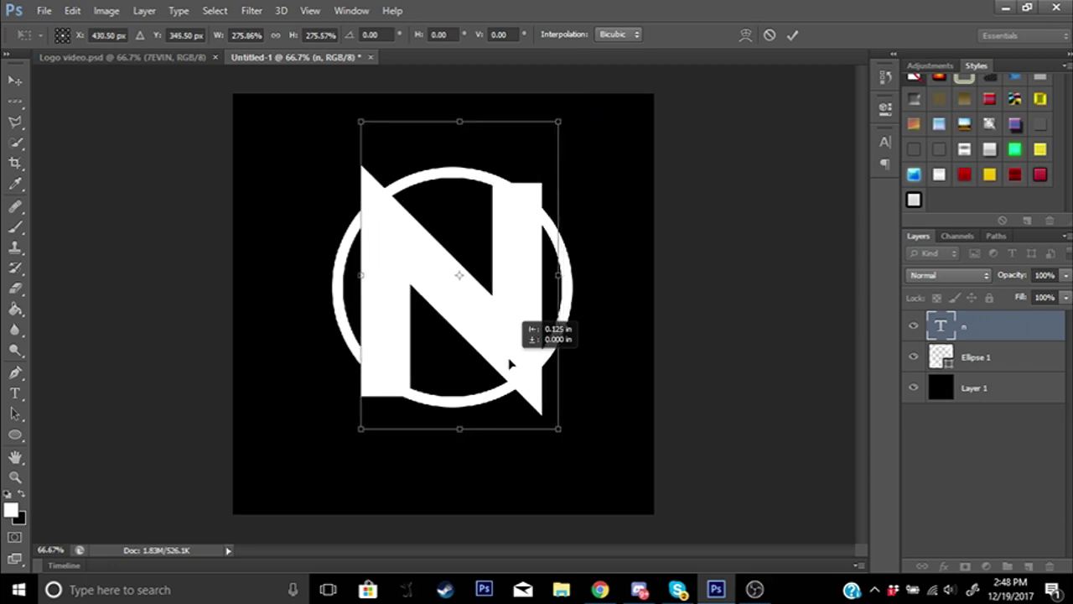
# Apply the N's transform and rasterize the Ellipse 1 ring layer
pyautogui.click(790, 38)
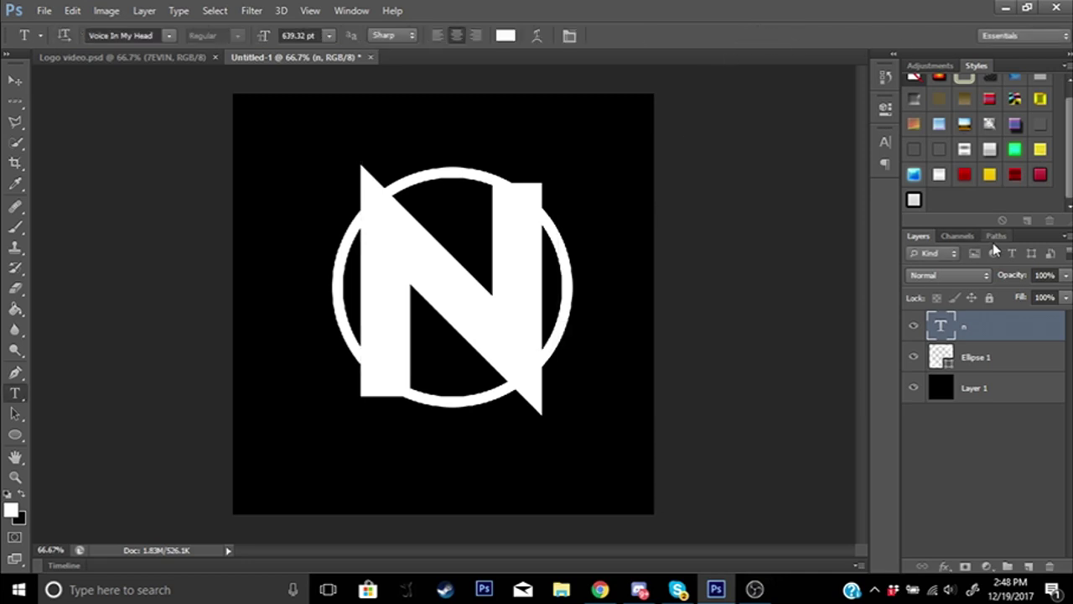
pyautogui.click(1001, 361)
pyautogui.rightClick(1013, 358)
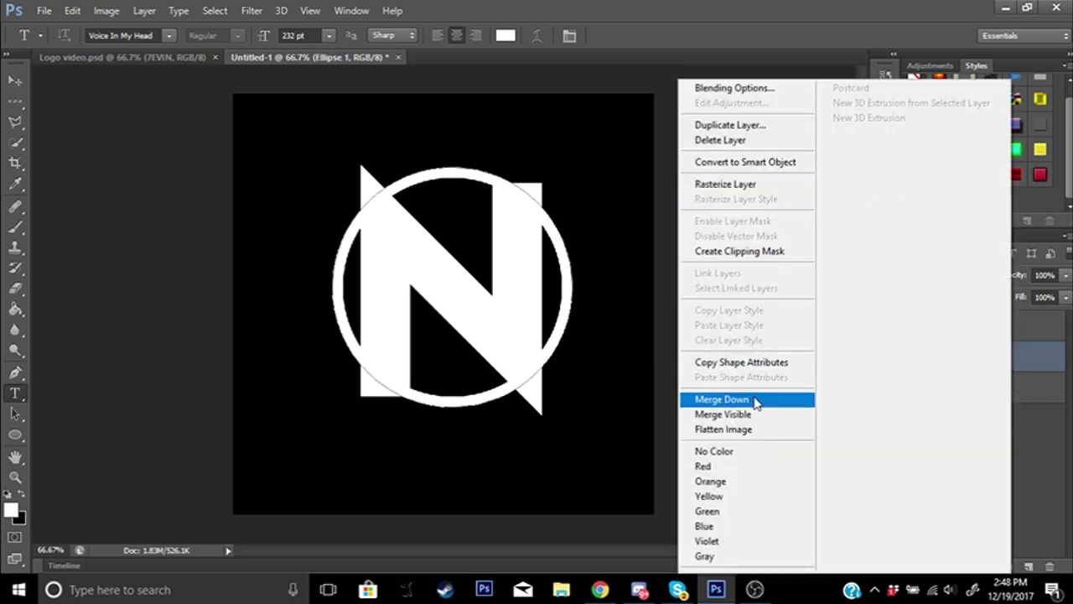
pyautogui.click(775, 188)
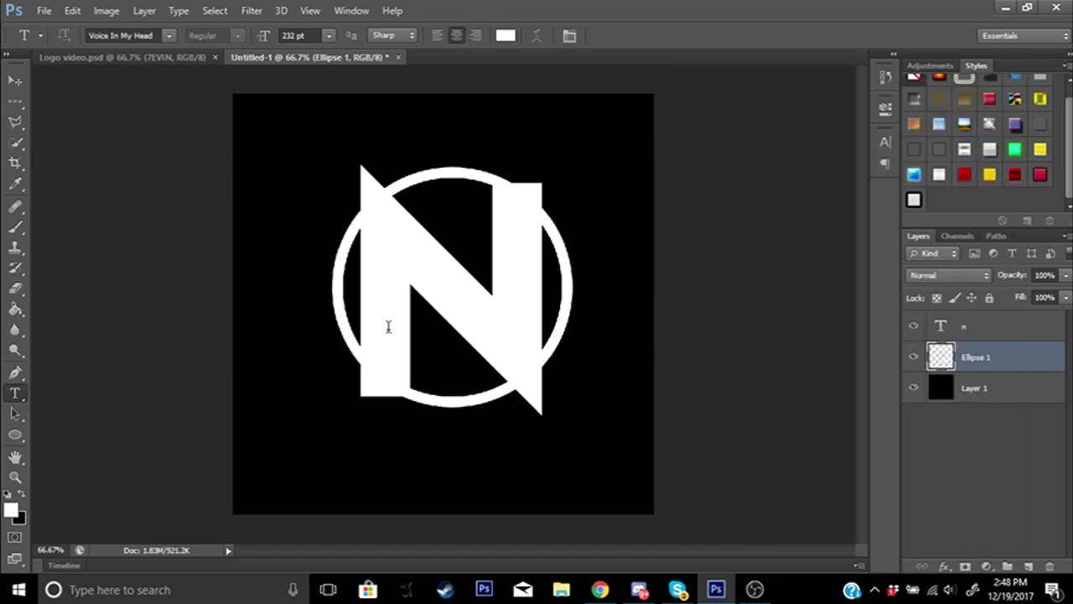
# Rasterize the n text layer into pixels
pyautogui.click(997, 328)
pyautogui.rightClick(1007, 327)
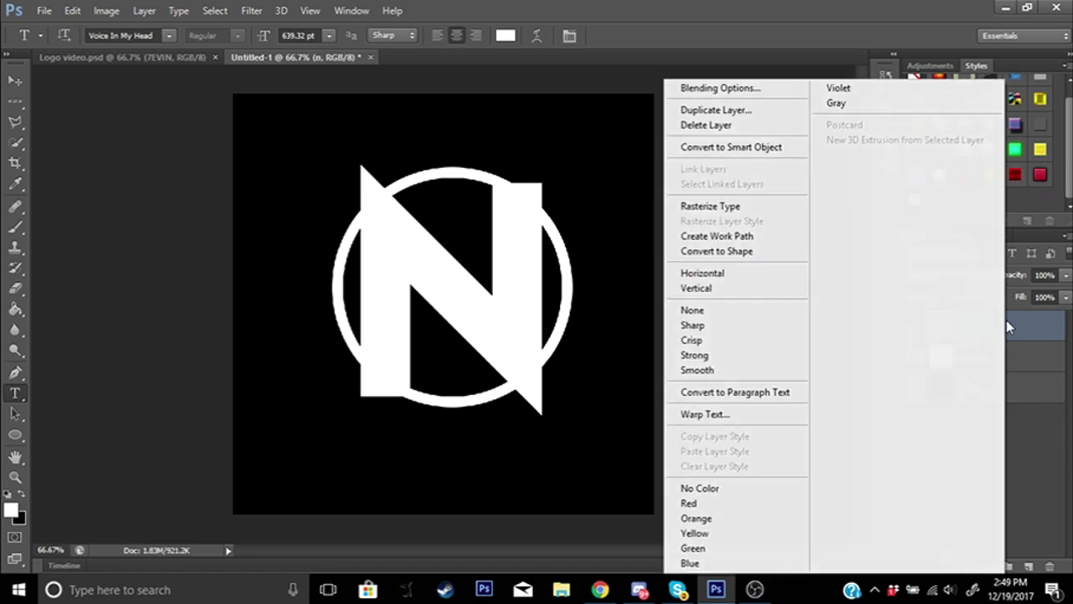
pyautogui.click(735, 210)
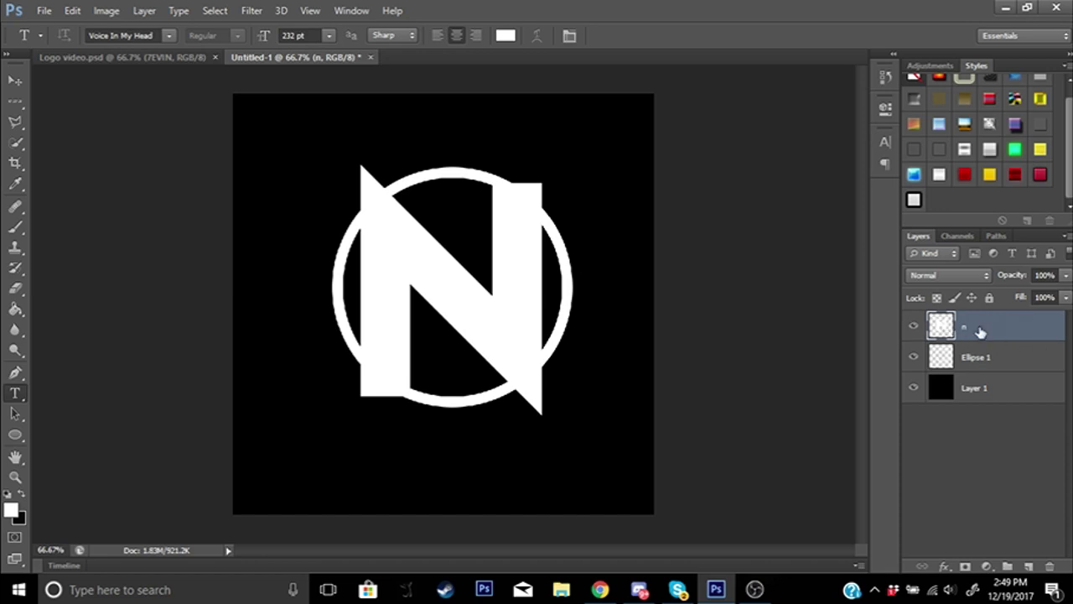
# Duplicate the n layer with Ctrl+J, then merge the original n down into Ellipse 1
pyautogui.hotkey('ctrl', 'j')
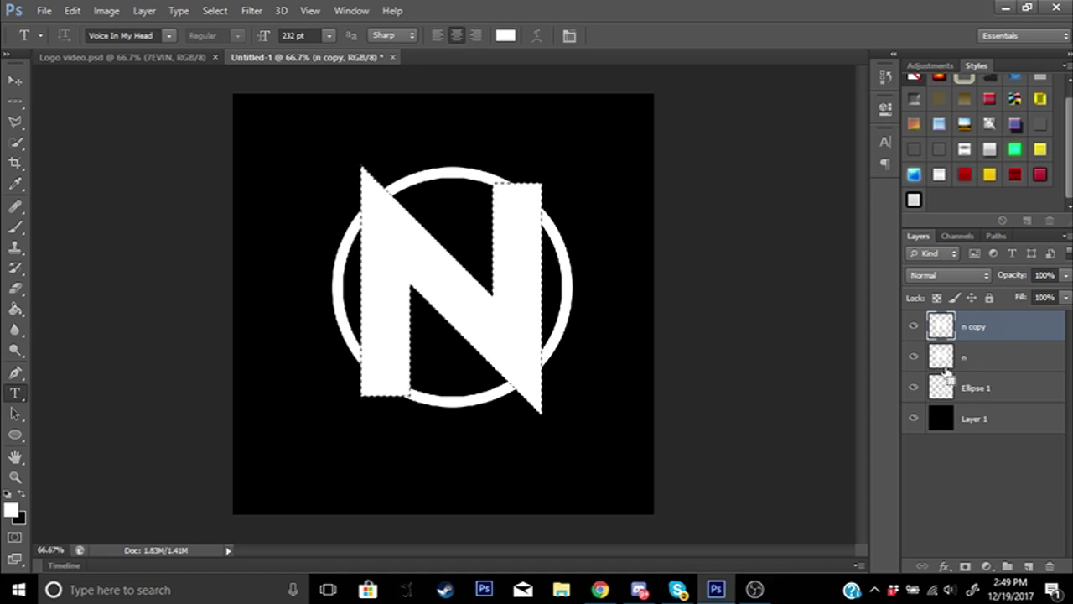
pyautogui.click(967, 359)
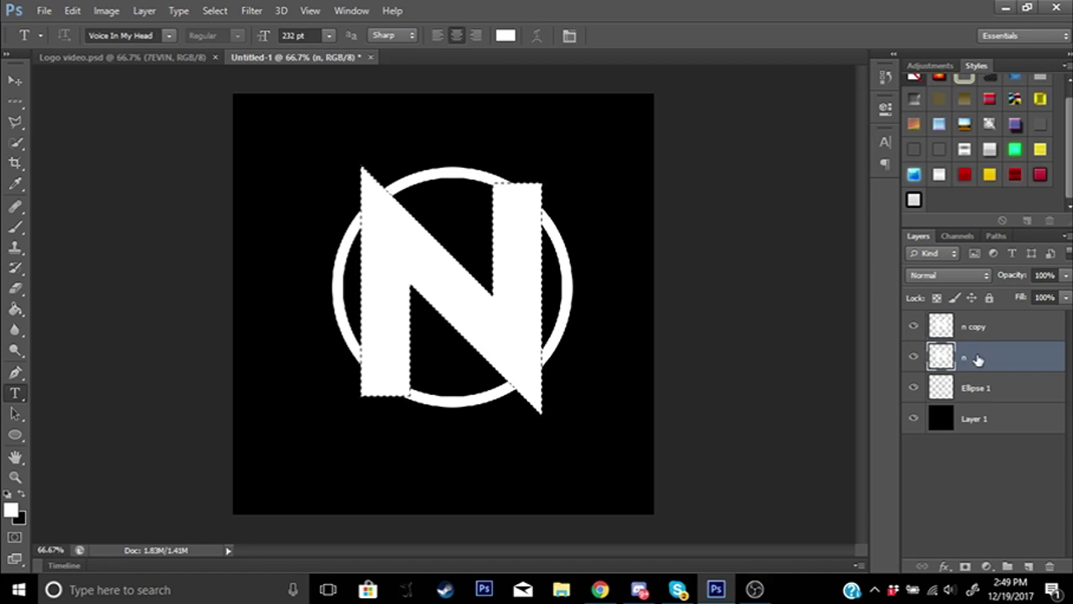
pyautogui.rightClick(975, 359)
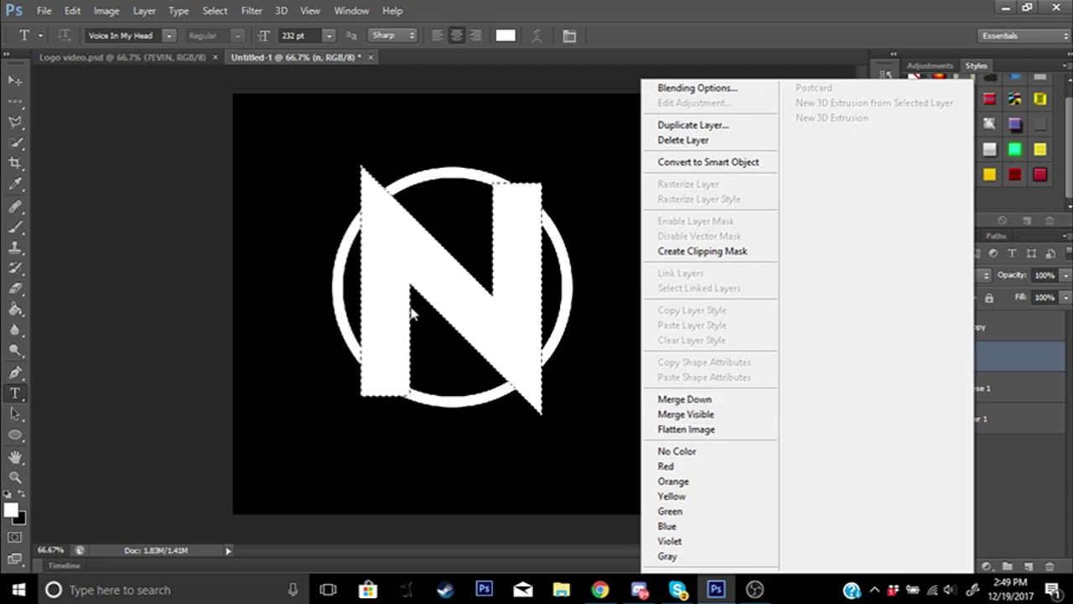
pyautogui.click(735, 403)
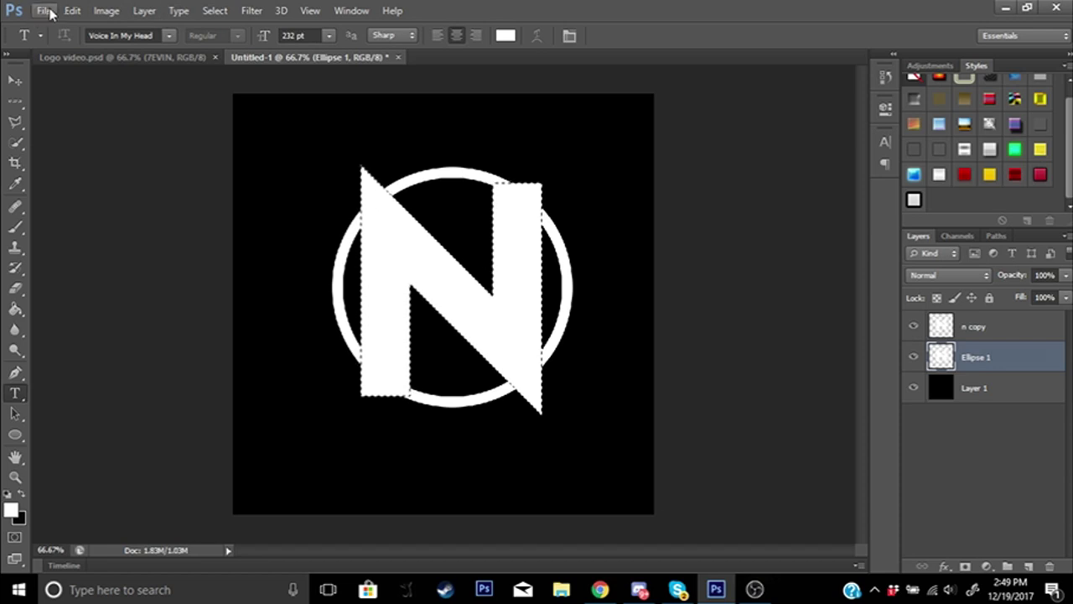
# Expand the N selection by 14 px, delete those pixels from the Ellipse 1 ring, and deselect
pyautogui.click(215, 11)
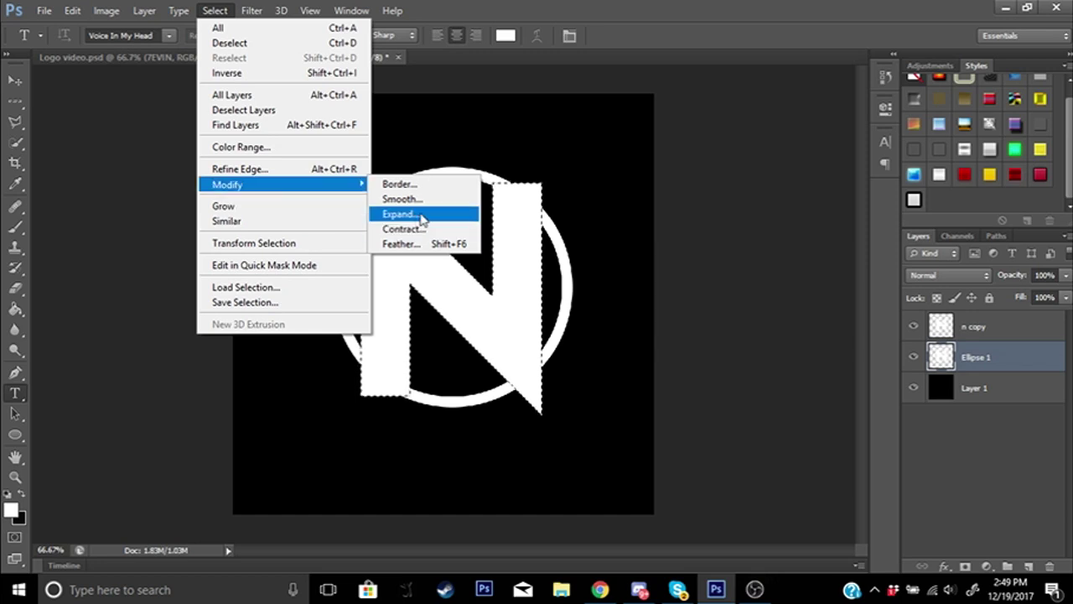
pyautogui.click(423, 216)
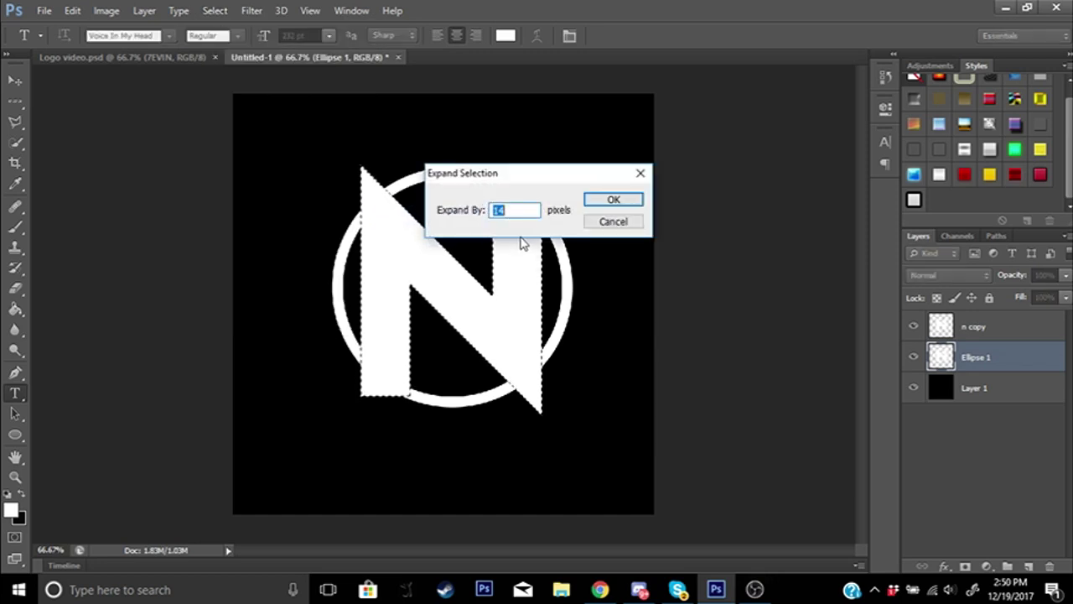
pyautogui.click(605, 200)
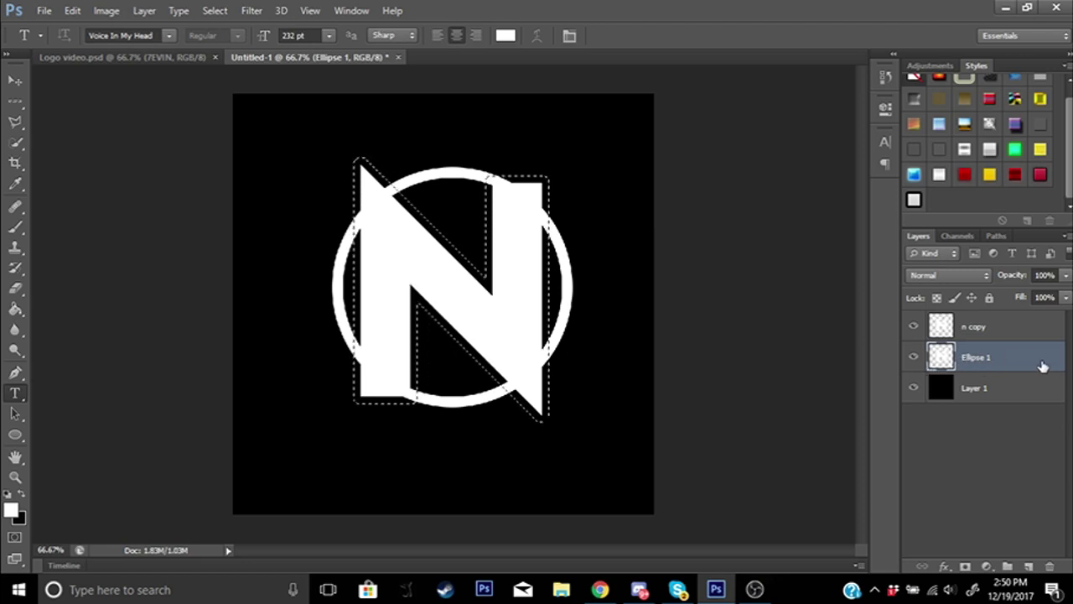
pyautogui.press('Delete')
pyautogui.hotkey('ctrl', 'd')
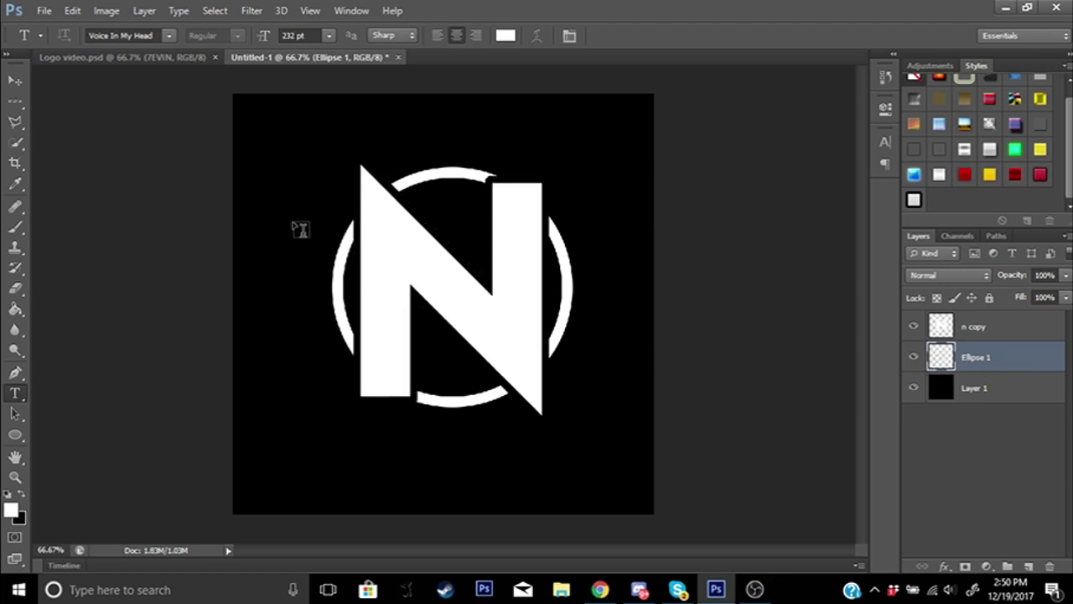
# Apply the red gradient style from the Styles panel to the n copy layer
pyautogui.click(1005, 335)
pyautogui.moveTo(989, 327); pyautogui.dragTo(1040, 326)
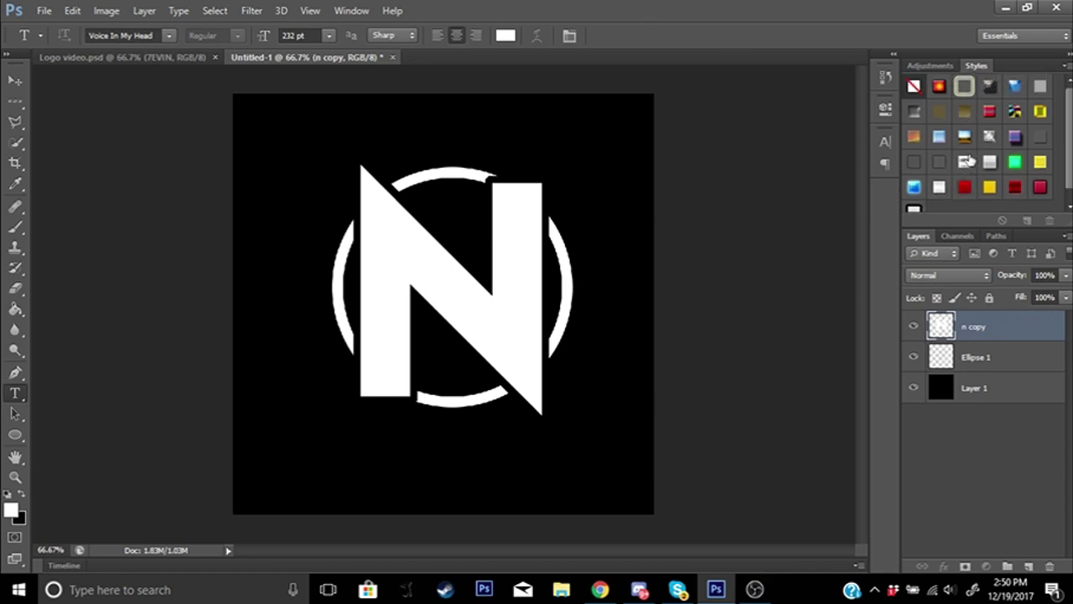
pyautogui.moveTo(964, 173)
pyautogui.mouseDown()
pyautogui.moveTo(960, 356)
pyautogui.moveTo(775, 330)
pyautogui.moveTo(1012, 328)
pyautogui.moveTo(981, 174)
pyautogui.mouseUp()
pyautogui.click(964, 173)
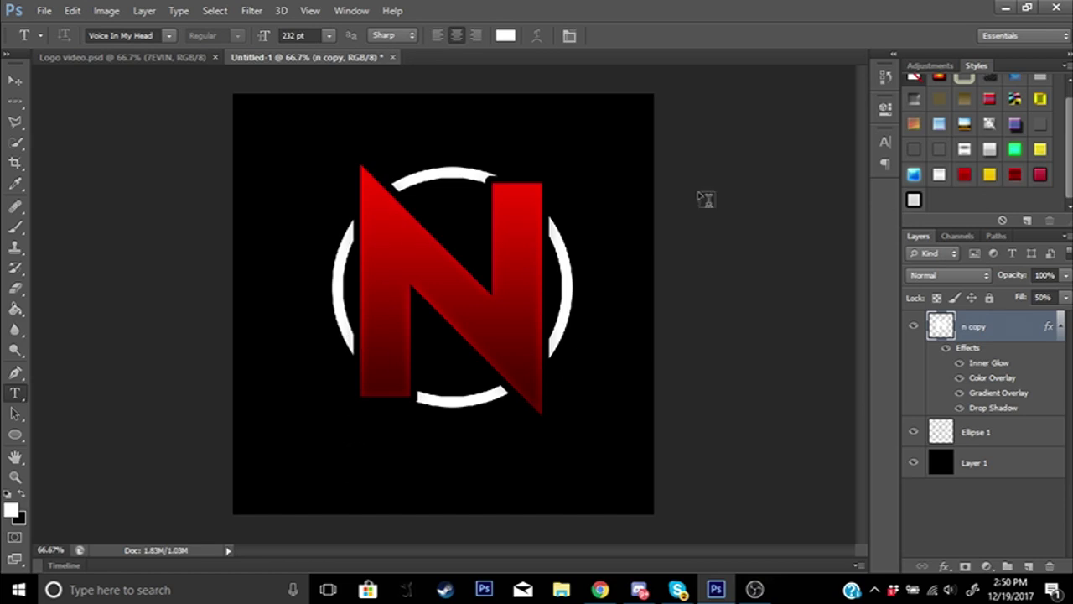
# Apply the silver and bevel styles to the Ellipse 1 ring, checking against the reference logo
pyautogui.click(118, 57)
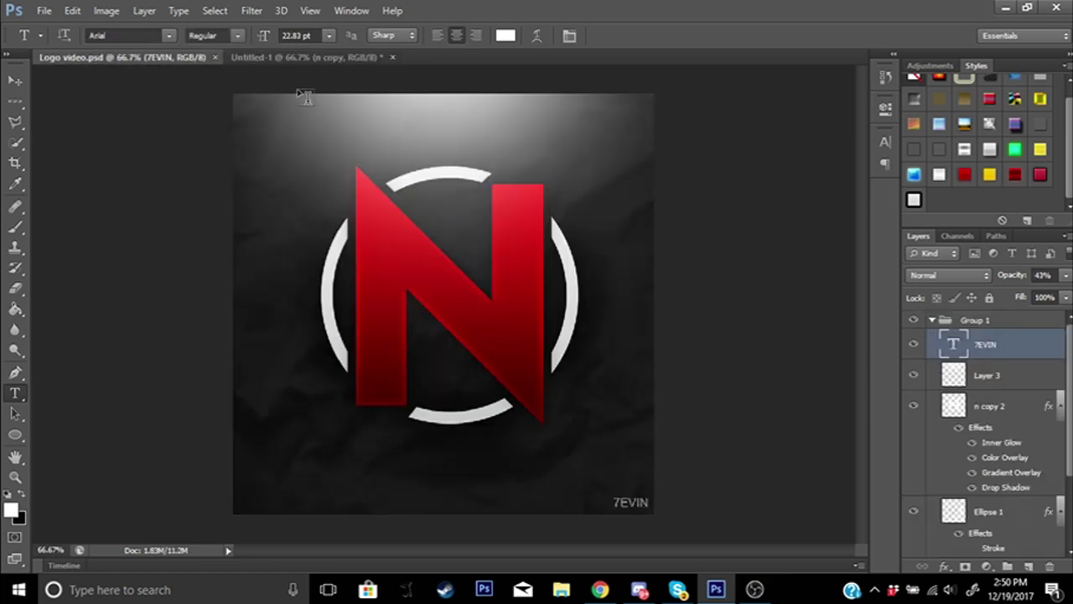
pyautogui.click(284, 56)
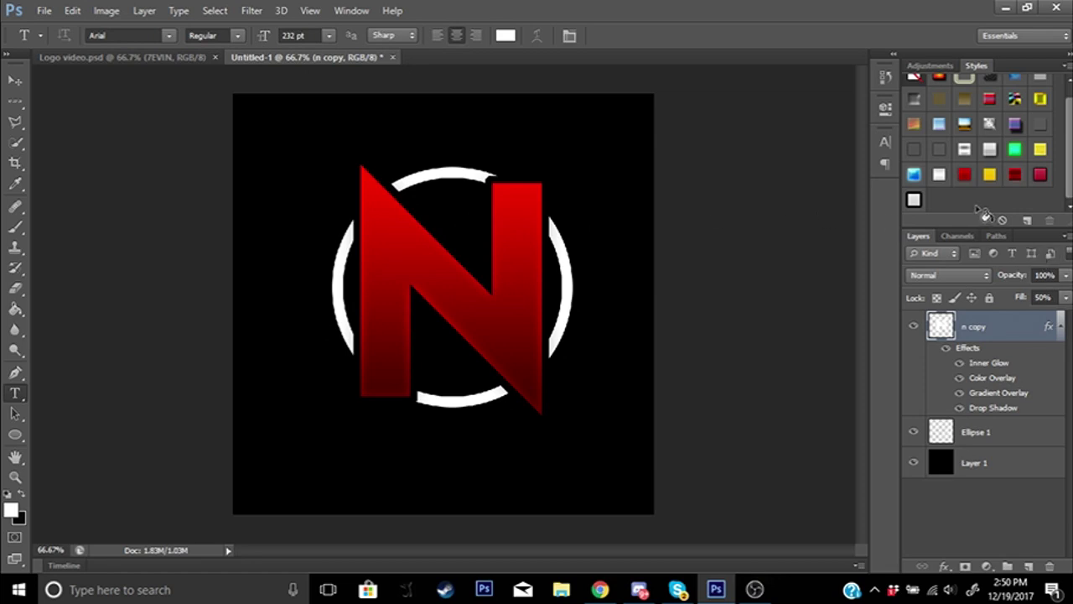
pyautogui.click(970, 436)
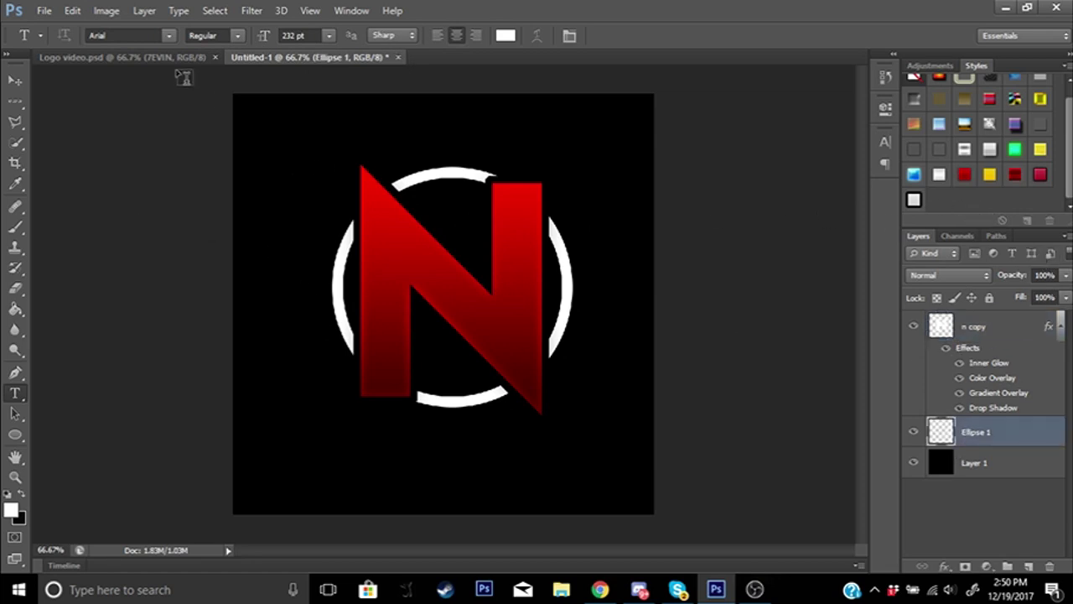
pyautogui.click(130, 57)
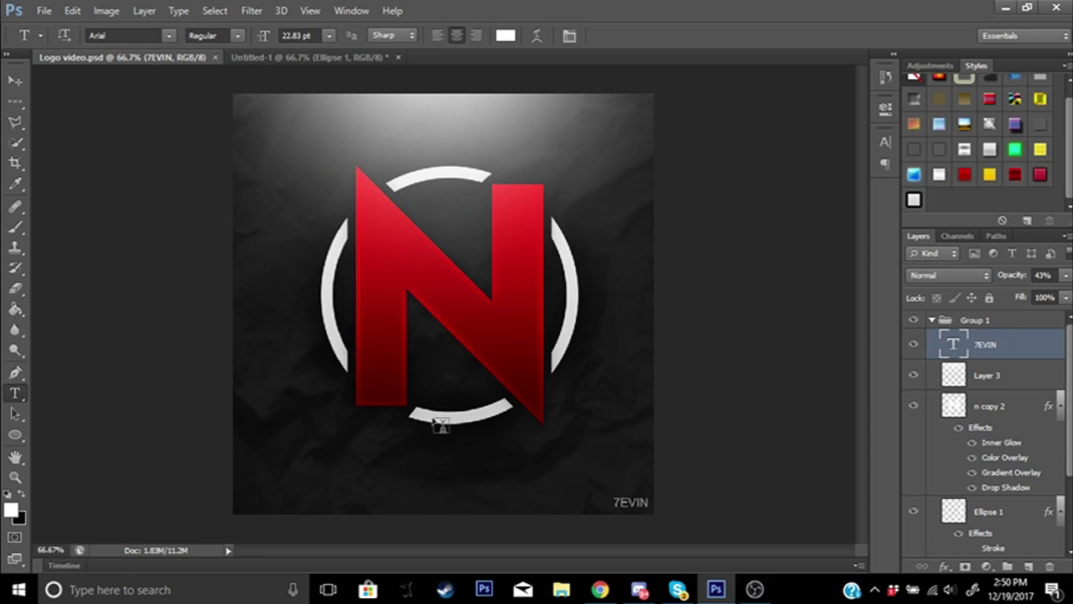
pyautogui.click(289, 57)
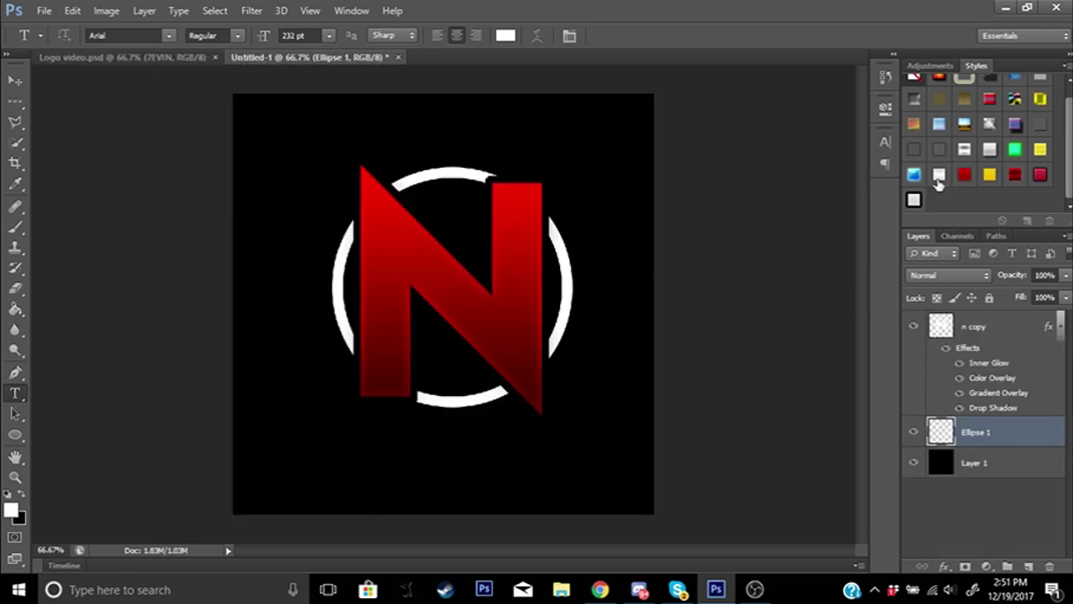
pyautogui.moveTo(938, 176); pyautogui.dragTo(979, 434)
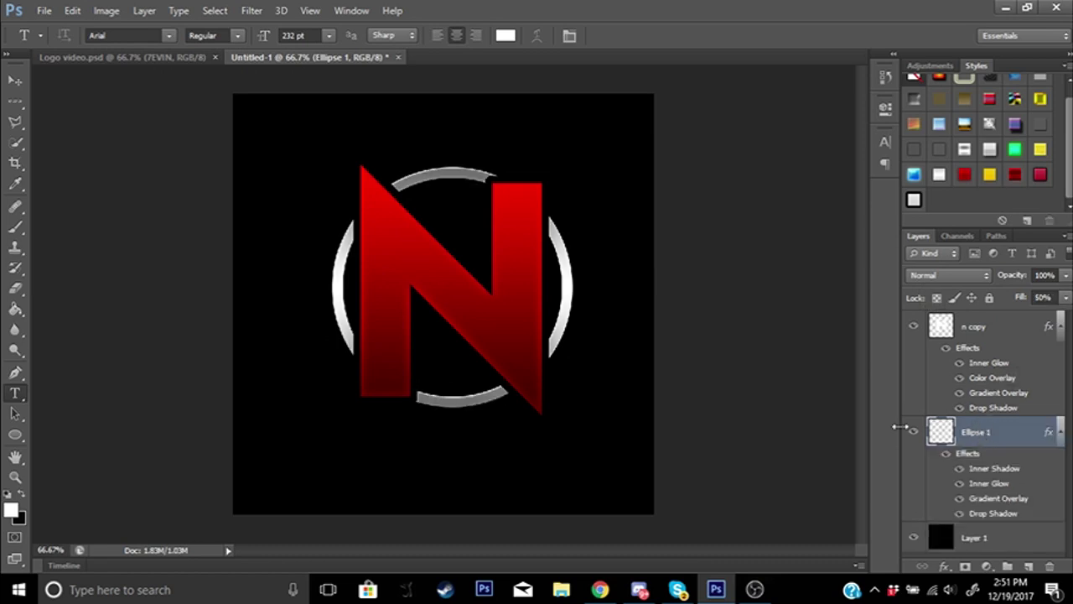
pyautogui.moveTo(966, 168); pyautogui.dragTo(1006, 446)
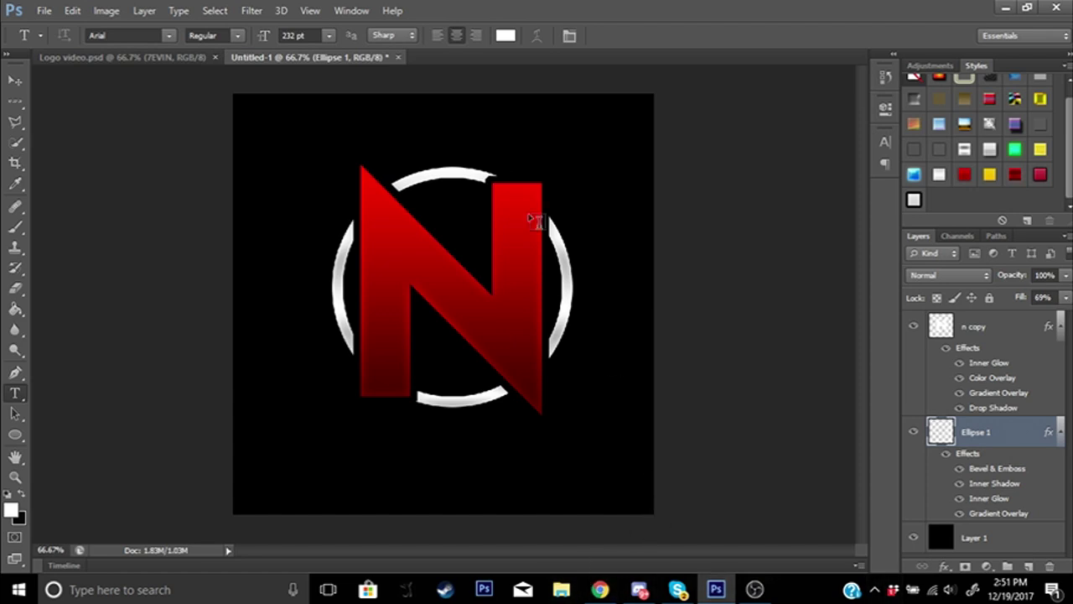
pyautogui.hotkey('ctrl', '+')
pyautogui.hotkey('ctrl', '+')
pyautogui.hotkey('ctrl', '+')
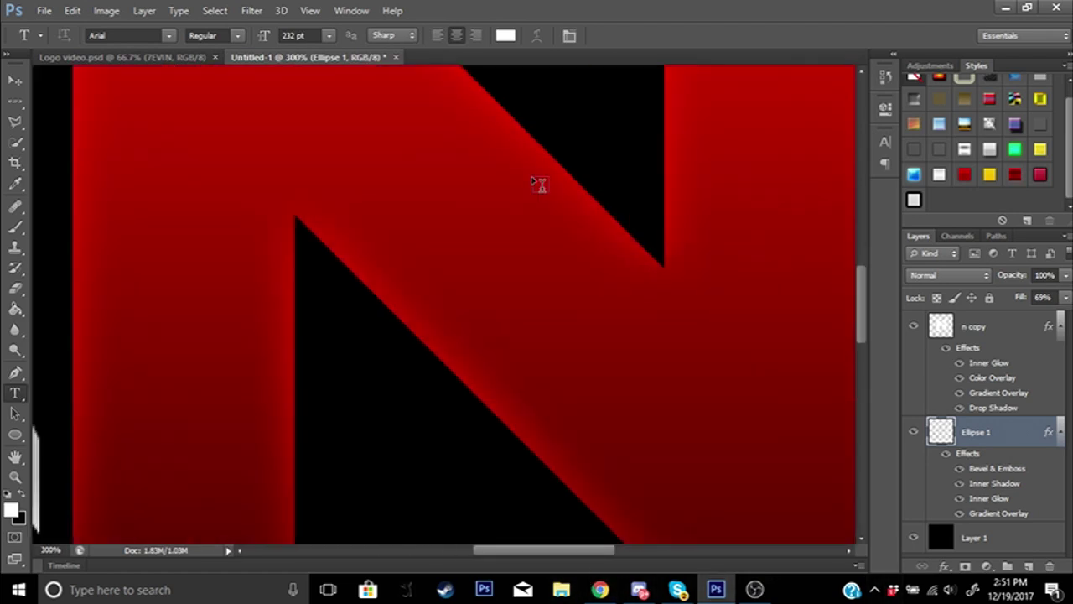
# With the Polygonal Lasso, outline the ring's pointed upper-right tip and delete it
pyautogui.scroll(5, 805, 319)
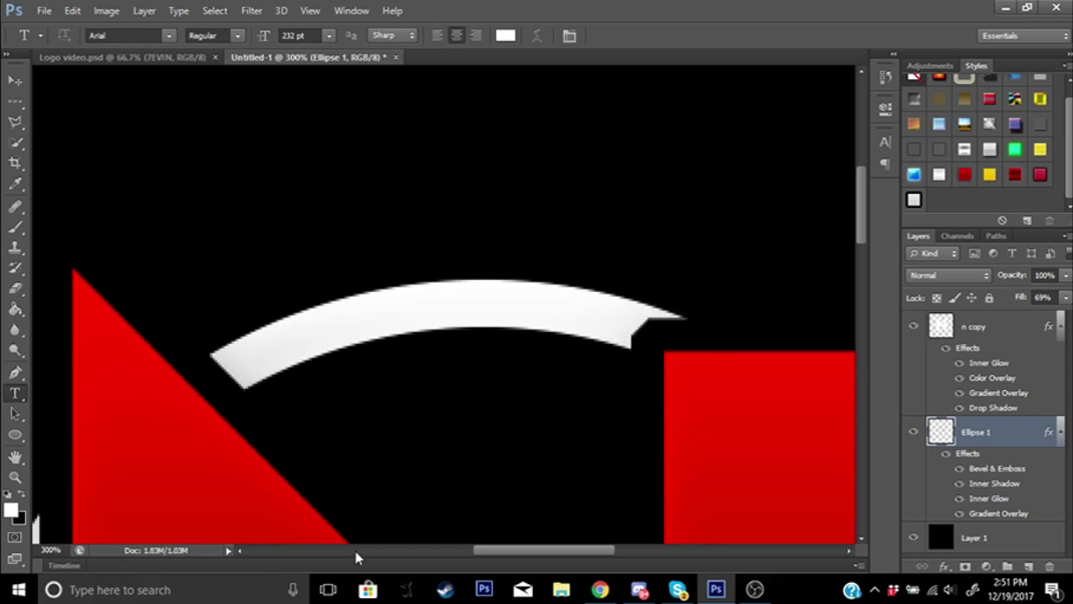
pyautogui.click(13, 126)
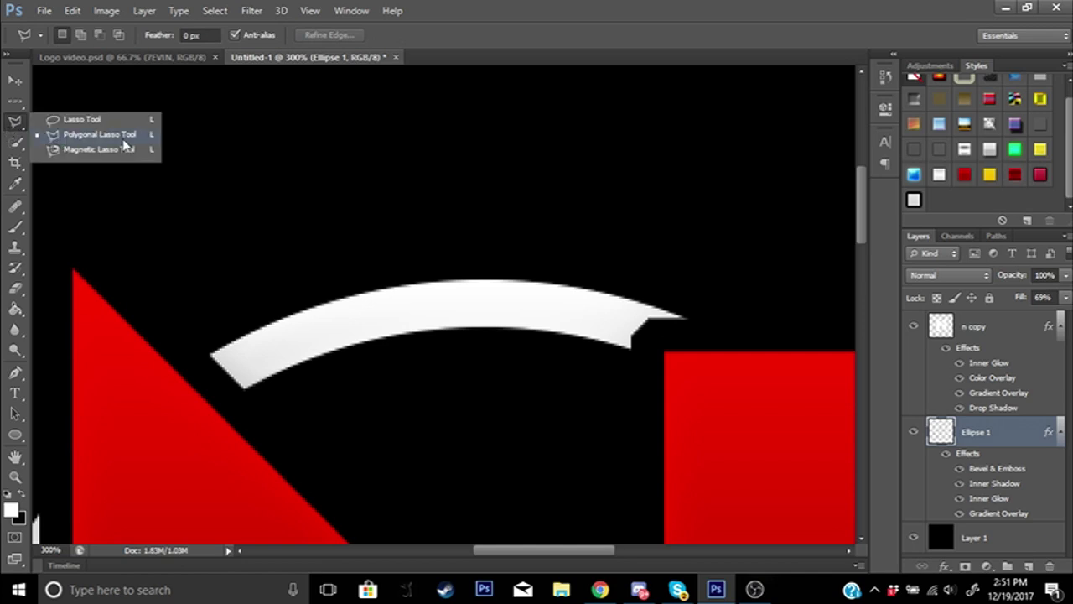
pyautogui.click(696, 262)
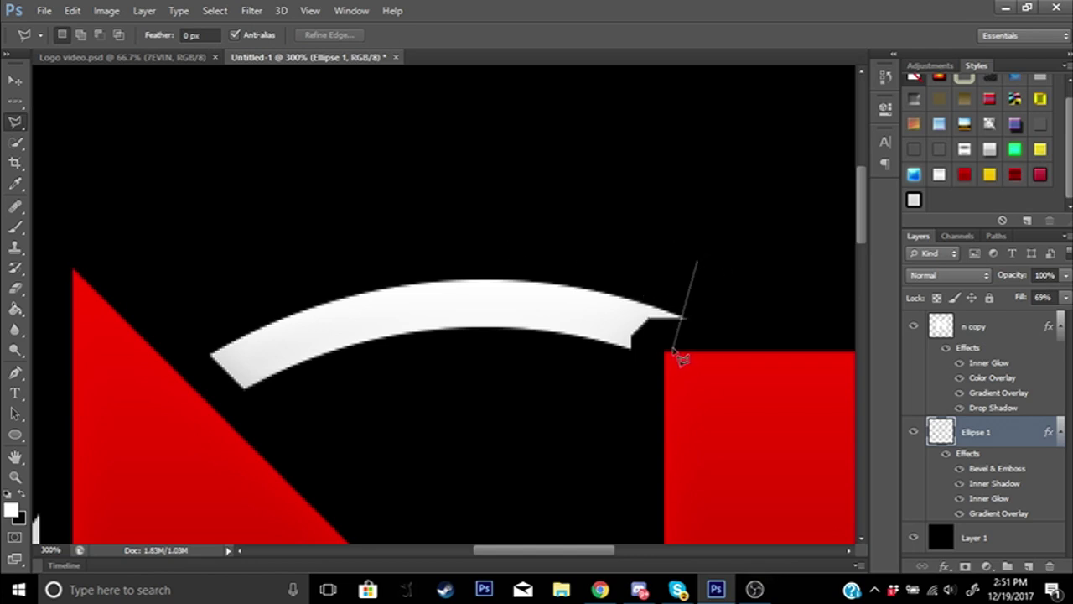
pyautogui.click(687, 343)
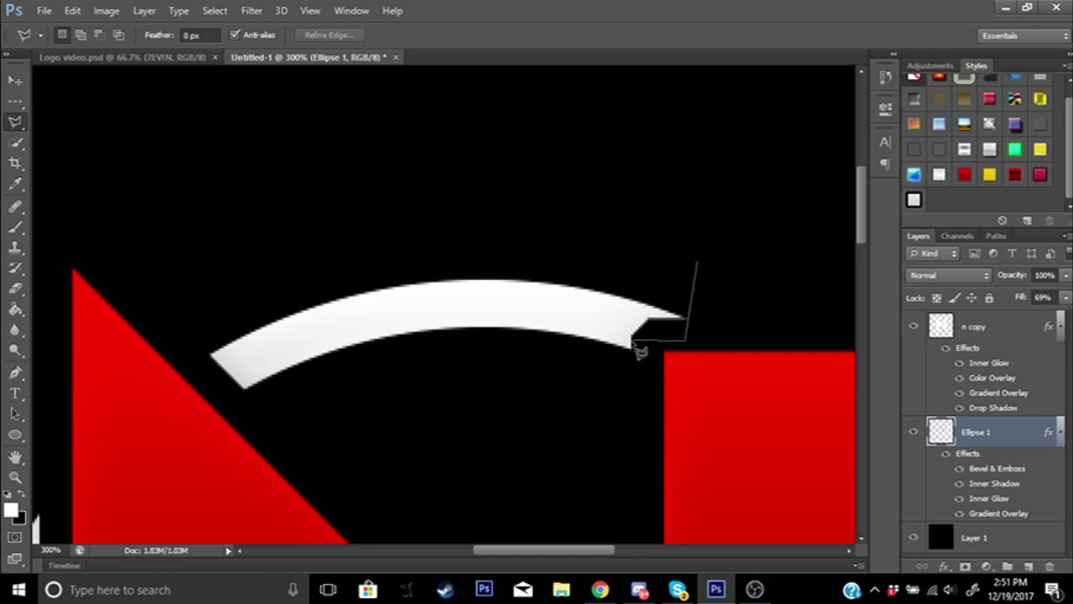
pyautogui.click(604, 415)
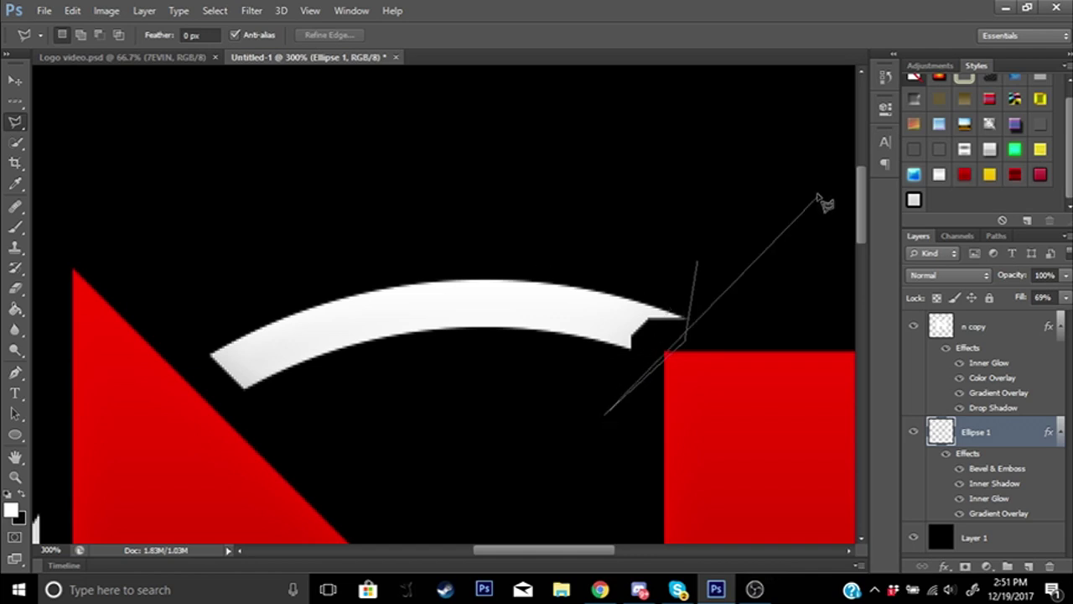
pyautogui.click(699, 265)
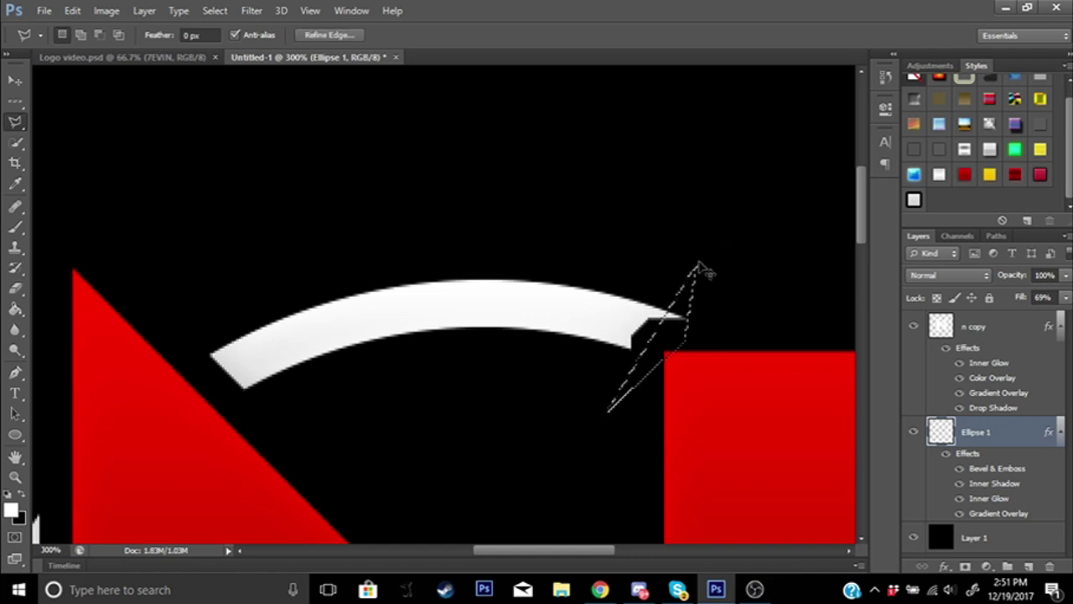
pyautogui.hotkey('ctrl', 'd')
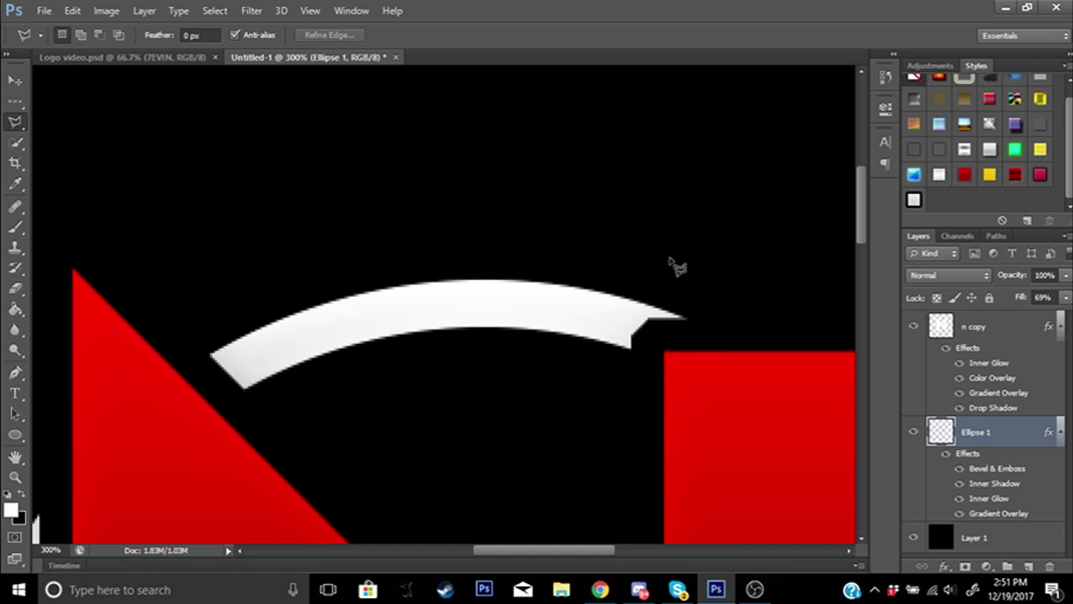
pyautogui.click(651, 291)
pyautogui.click(647, 337)
pyautogui.click(700, 335)
pyautogui.click(707, 277)
pyautogui.click(651, 291)
pyautogui.press('Delete')
pyautogui.hotkey('ctrl', 'd')
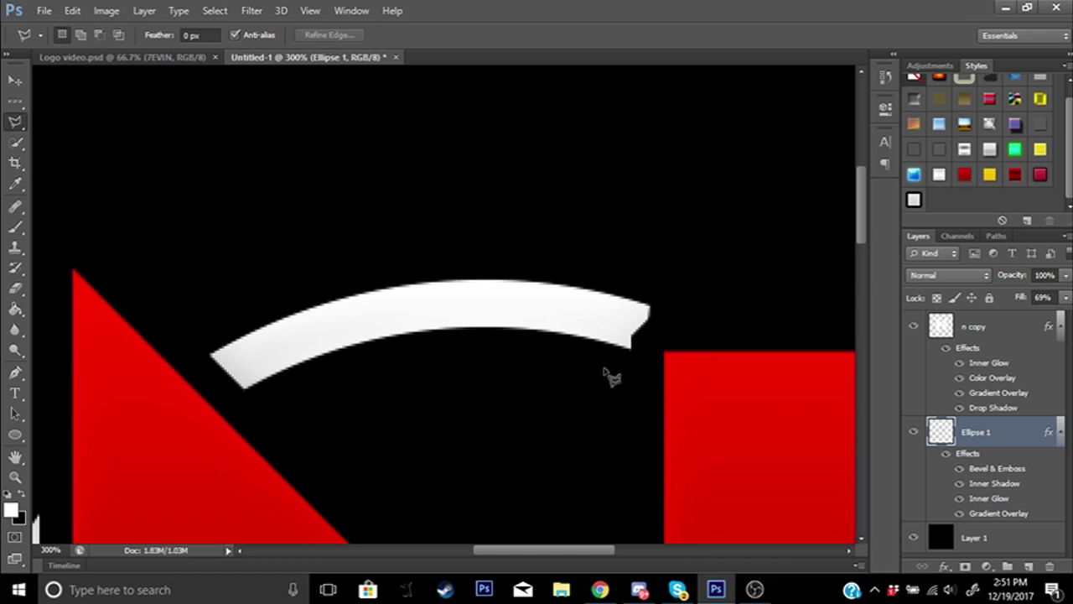
# Select and delete the leftover sliver at the arc's end, then zoom out
pyautogui.click(637, 251)
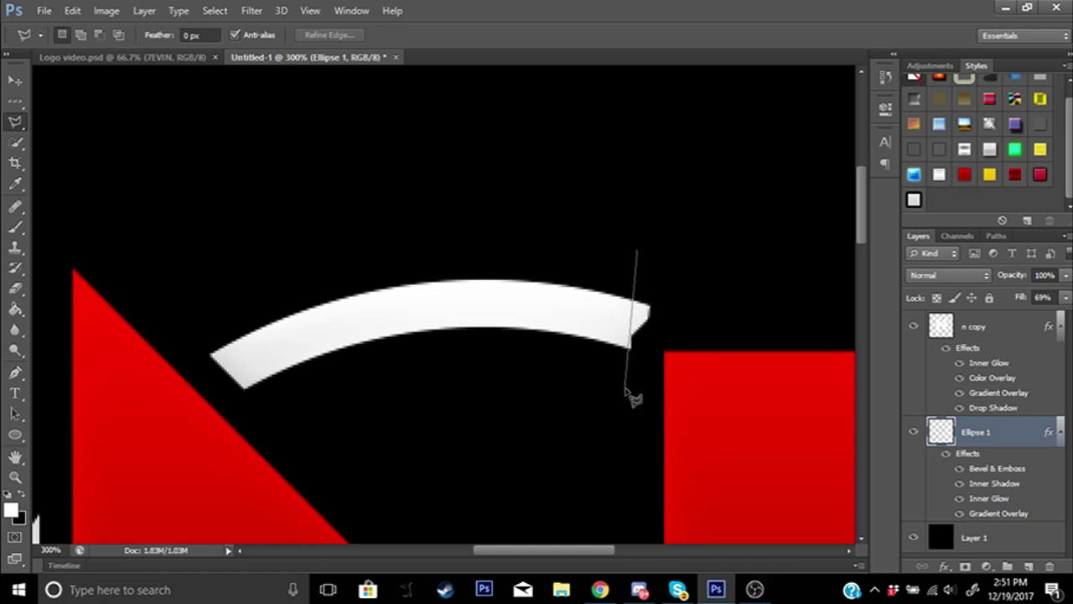
pyautogui.click(643, 394)
pyautogui.click(669, 248)
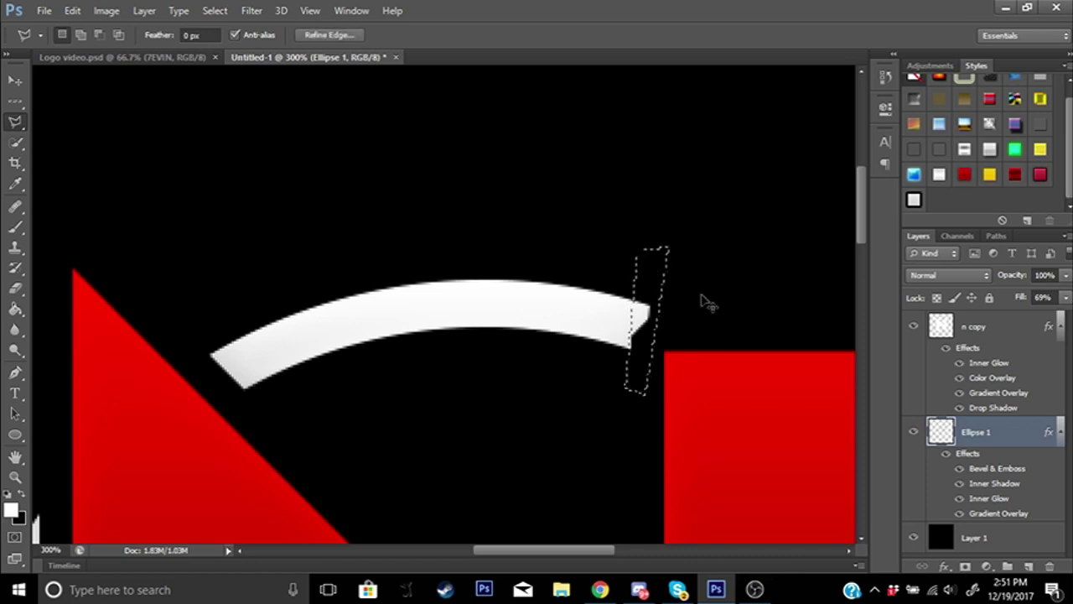
pyautogui.press('Delete')
pyautogui.hotkey('ctrl', 'd')
pyautogui.hotkey('ctrl', '-')
pyautogui.hotkey('ctrl', '-')
pyautogui.hotkey('ctrl', '-')
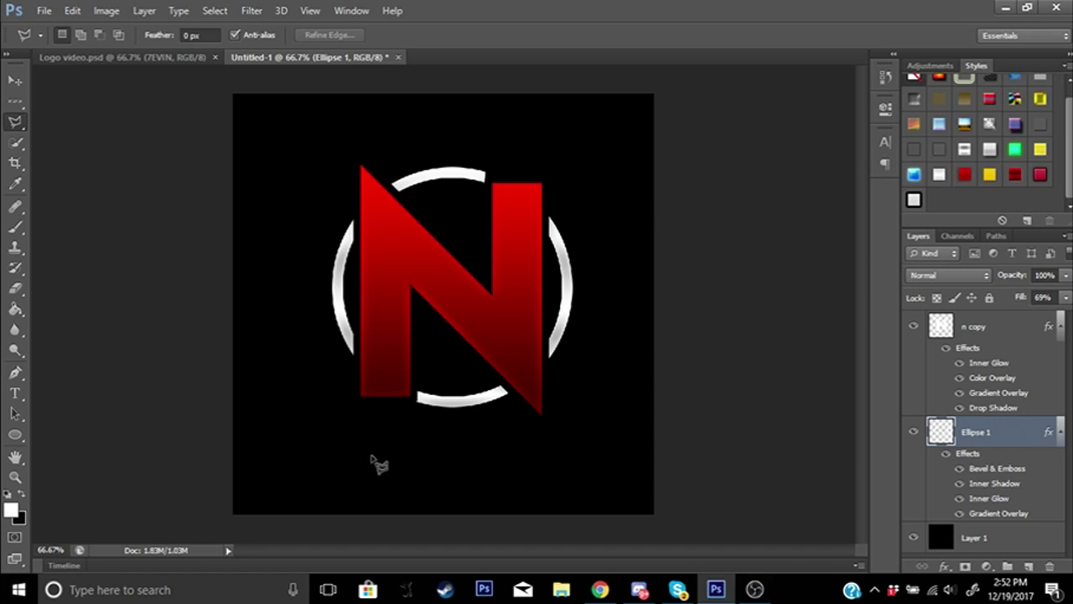
# Move the Ellipse 1 ring so it sits centred around the N
pyautogui.click(127, 59)
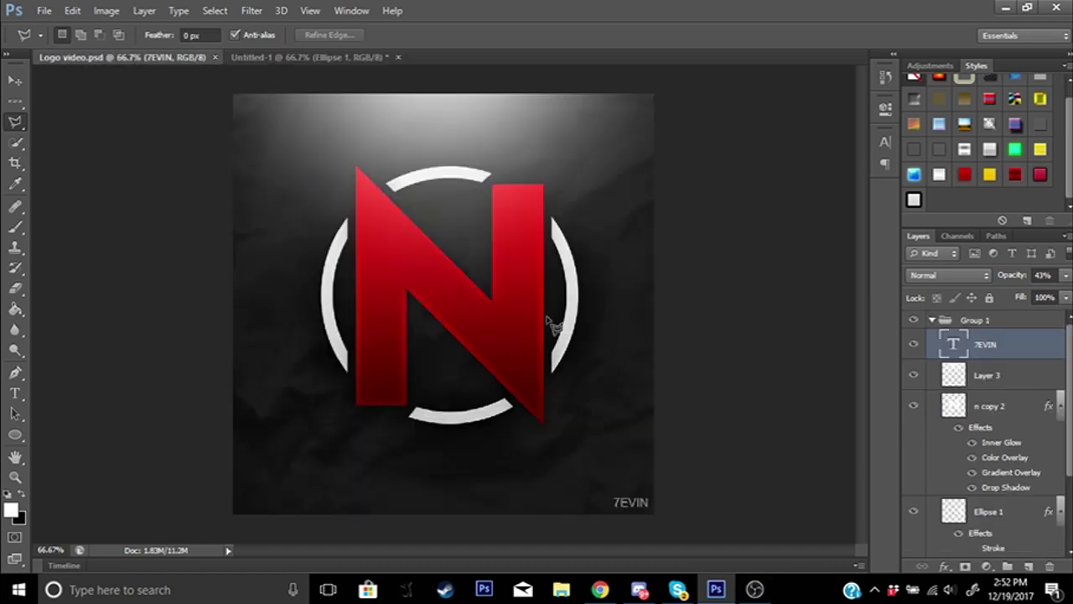
pyautogui.click(306, 57)
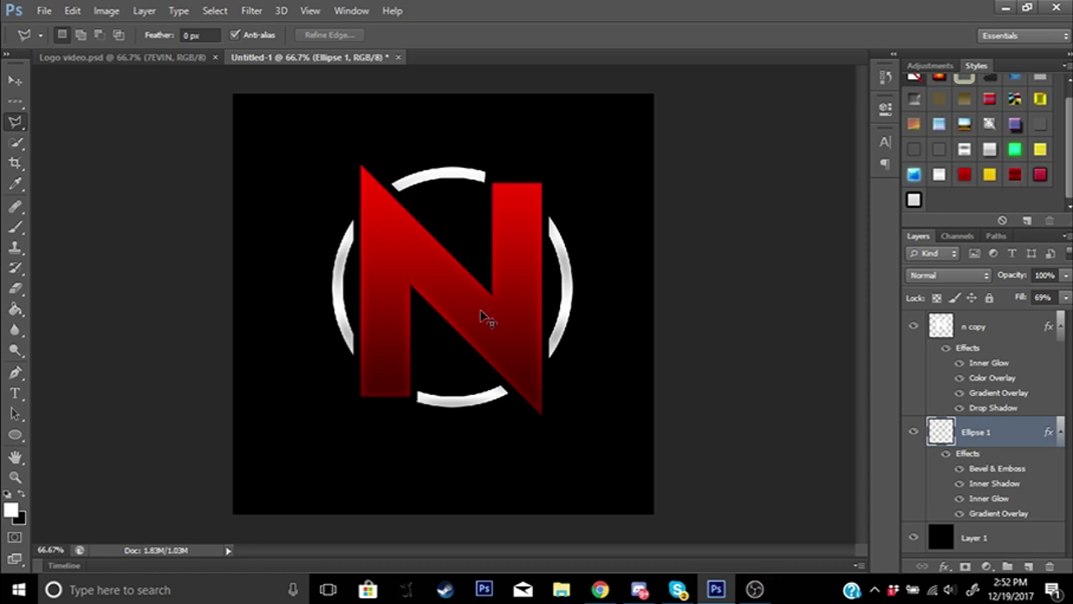
pyautogui.hotkey('ctrl', 't')
pyautogui.moveTo(515, 306)
pyautogui.mouseDown()
pyautogui.moveTo(444, 372)
pyautogui.moveTo(520, 311)
pyautogui.mouseUp()
pyautogui.hotkey('ctrl', 'z')
pyautogui.moveTo(545, 384); pyautogui.dragTo(574, 426)
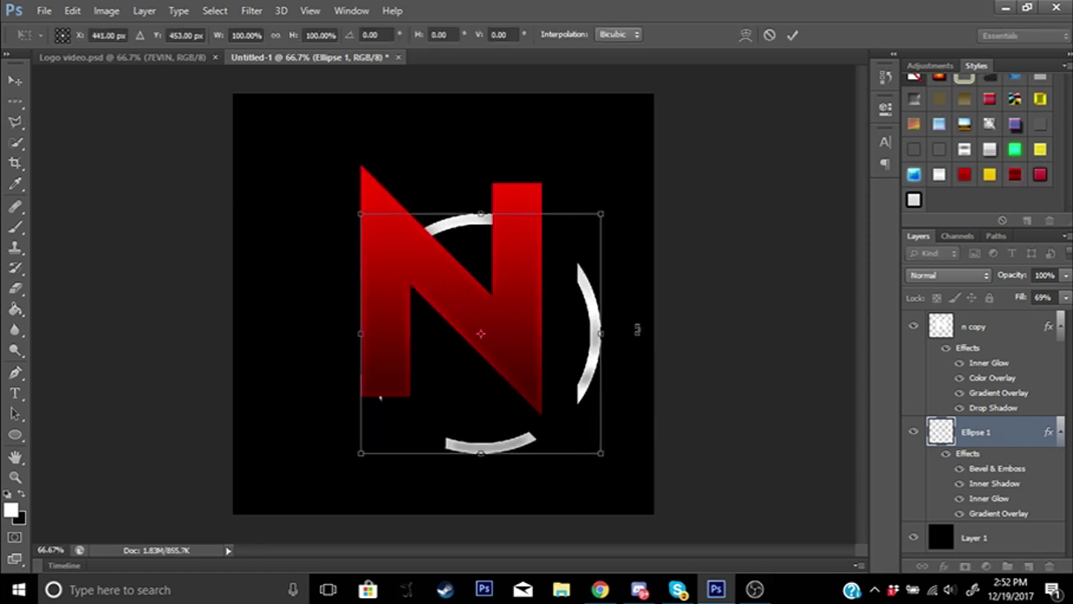
pyautogui.click(768, 34)
# Group the n copy layer into Group 1 and move Ellipse 1 into that group
pyautogui.click(982, 329)
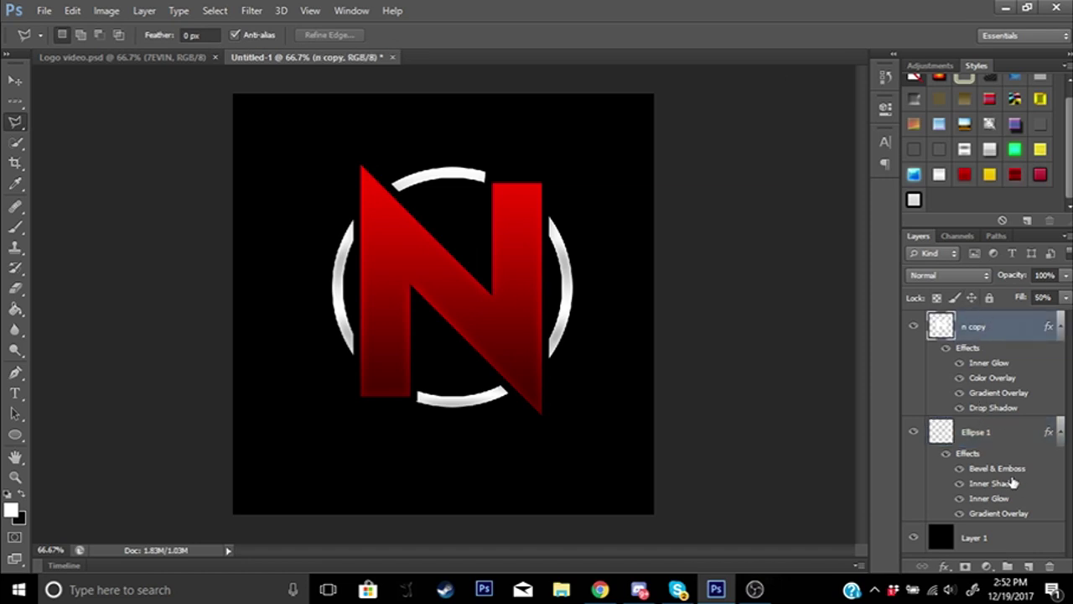
pyautogui.click(990, 438)
pyautogui.click(1002, 335)
pyautogui.click(1021, 440)
pyautogui.click(996, 338)
pyautogui.hotkey('ctrl', 'g')
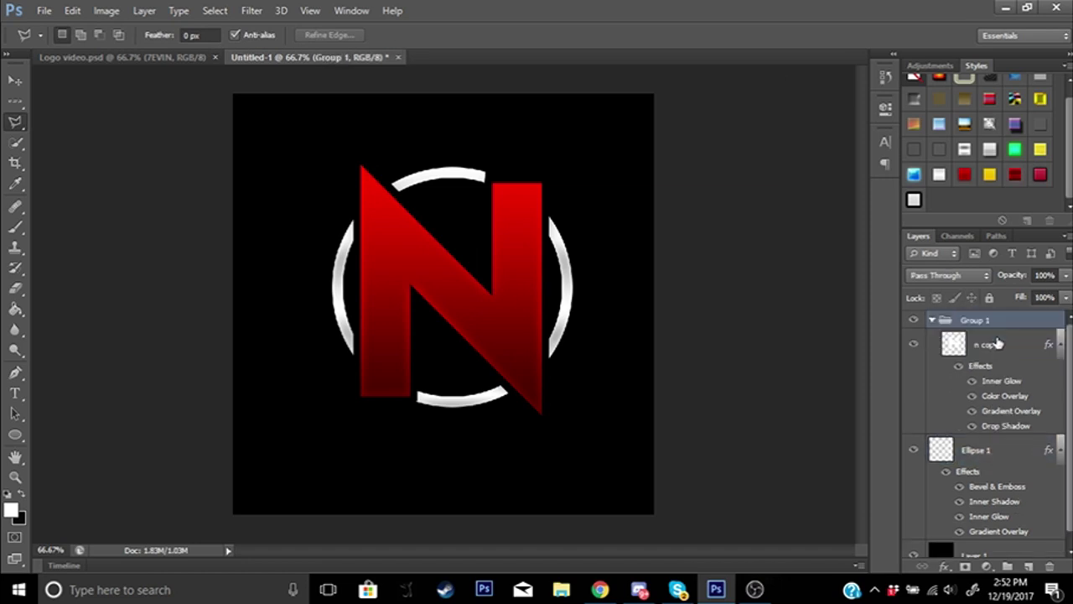
pyautogui.click(997, 351)
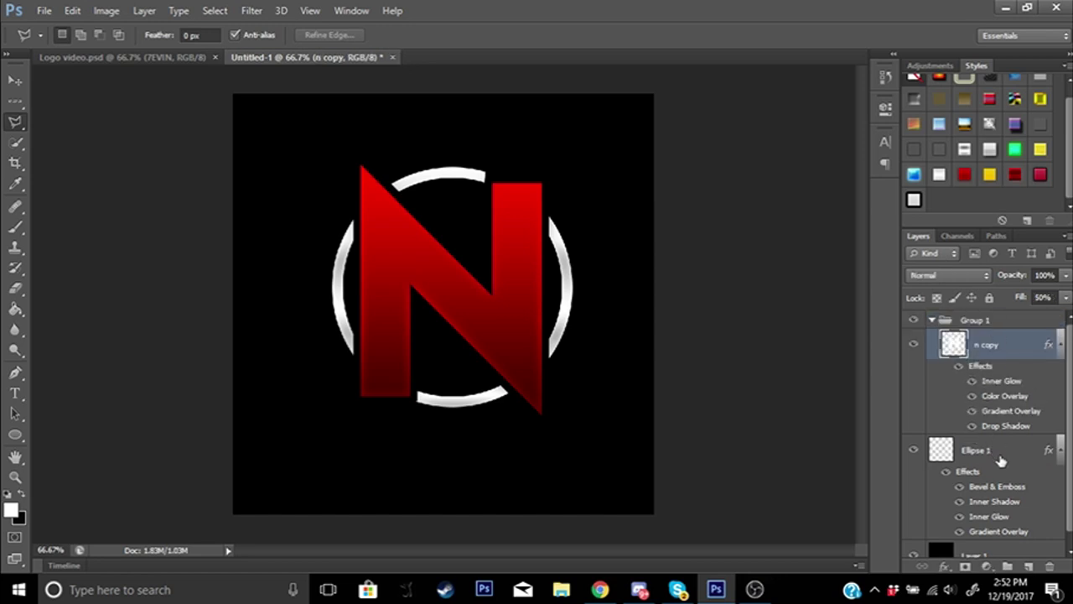
pyautogui.click(1001, 455)
pyautogui.doubleClick(999, 453)
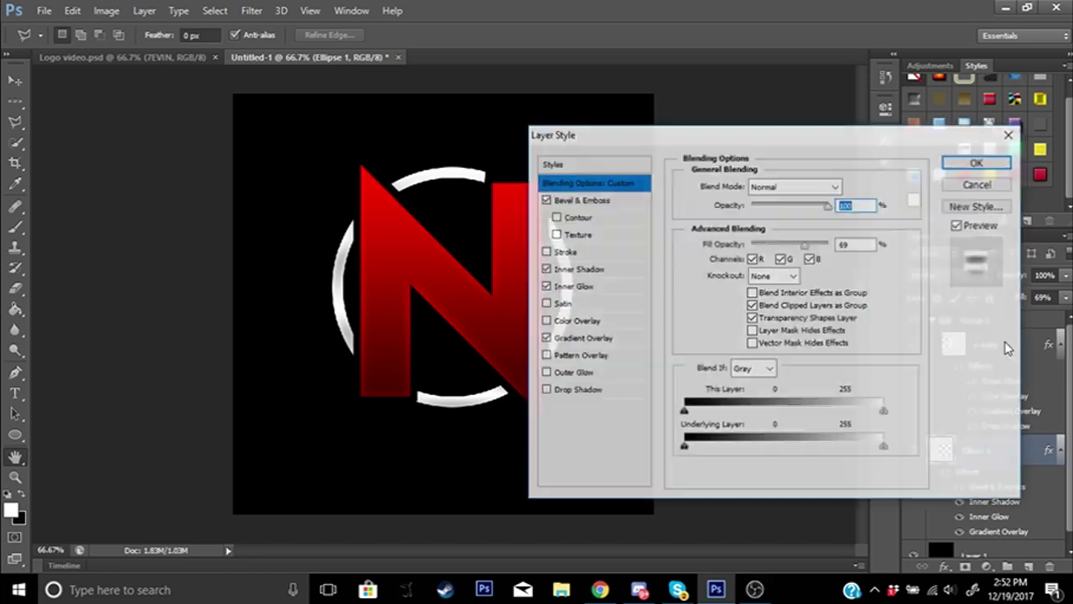
pyautogui.click(977, 182)
pyautogui.moveTo(1000, 454); pyautogui.dragTo(1010, 340)
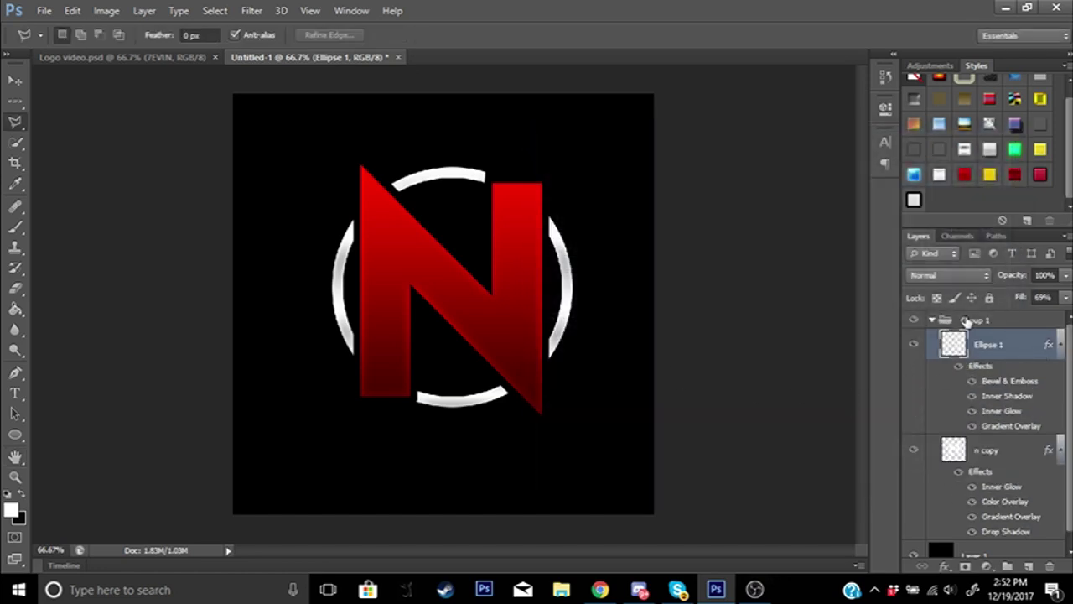
pyautogui.click(987, 324)
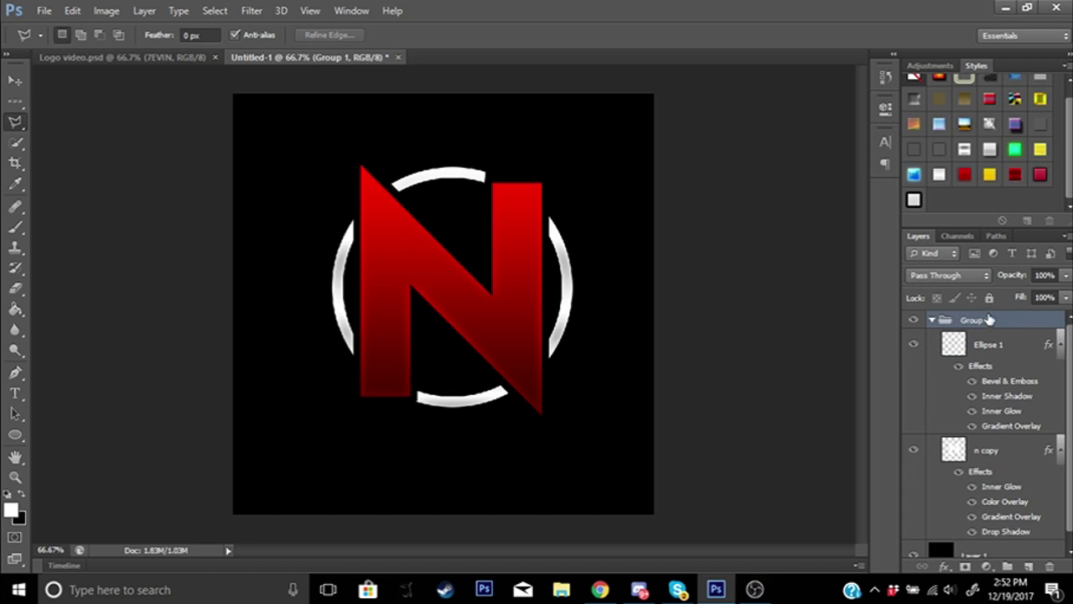
# Scale Group 1 up to about 112% width and 114% height
pyautogui.hotkey('ctrl', 't')
pyautogui.moveTo(570, 414); pyautogui.dragTo(518, 420)
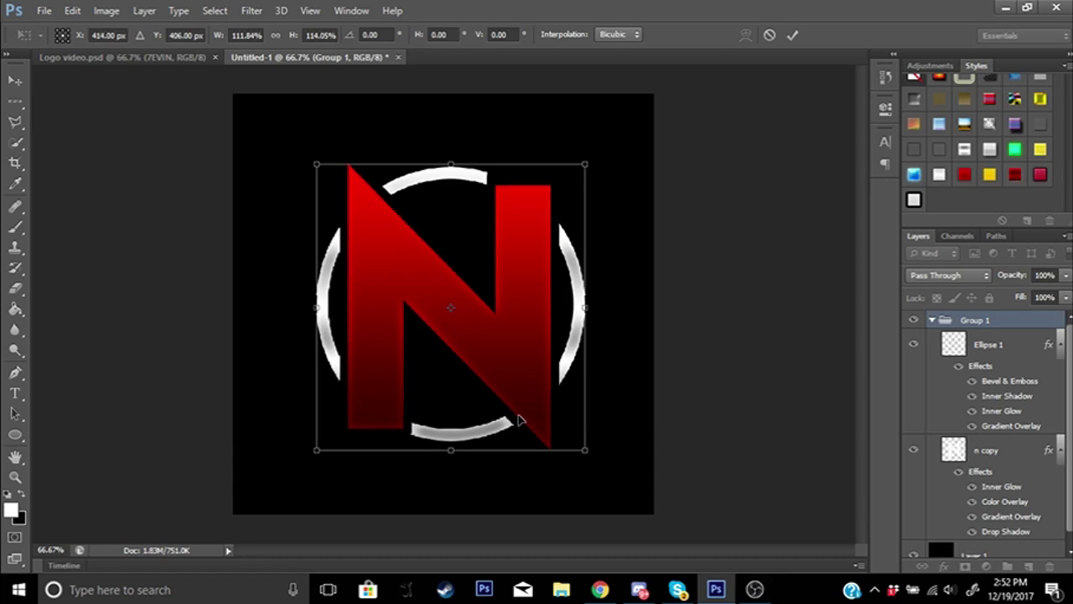
pyautogui.click(792, 35)
pyautogui.scroll(-1, 981, 436)
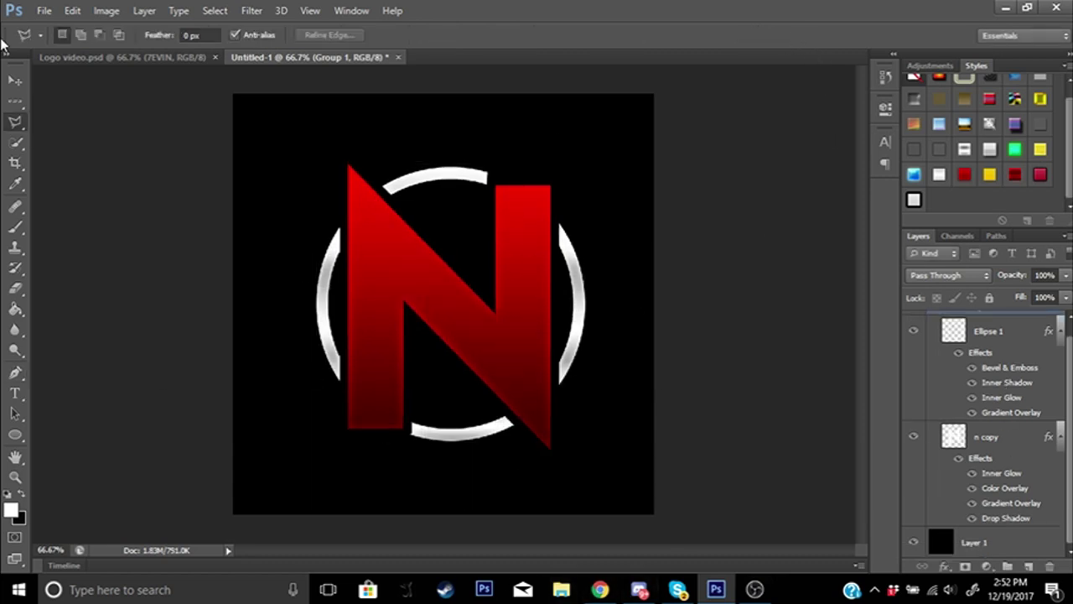
pyautogui.click(87, 57)
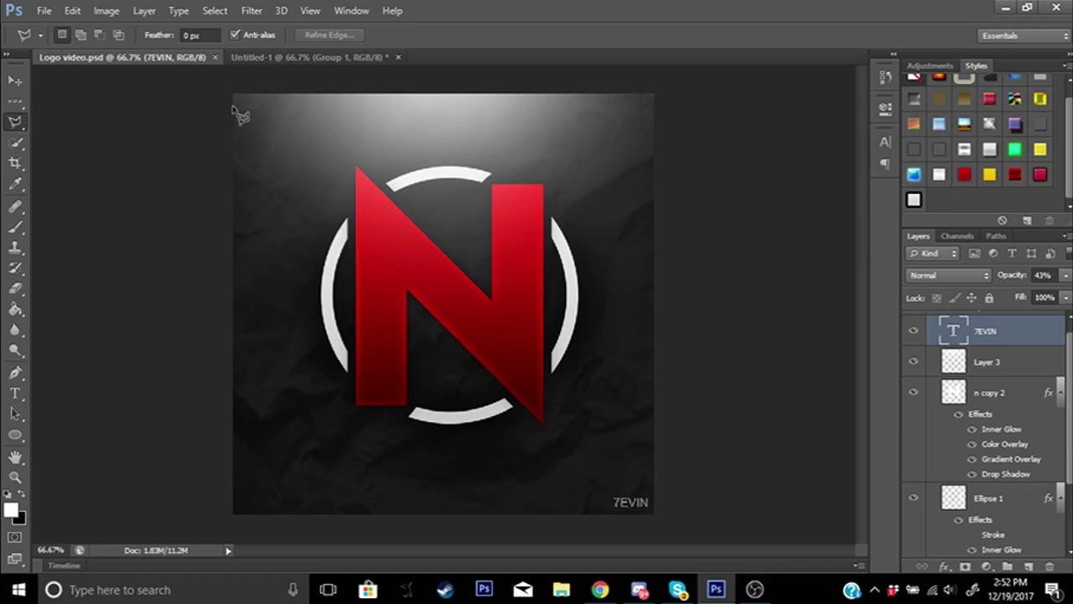
pyautogui.click(319, 58)
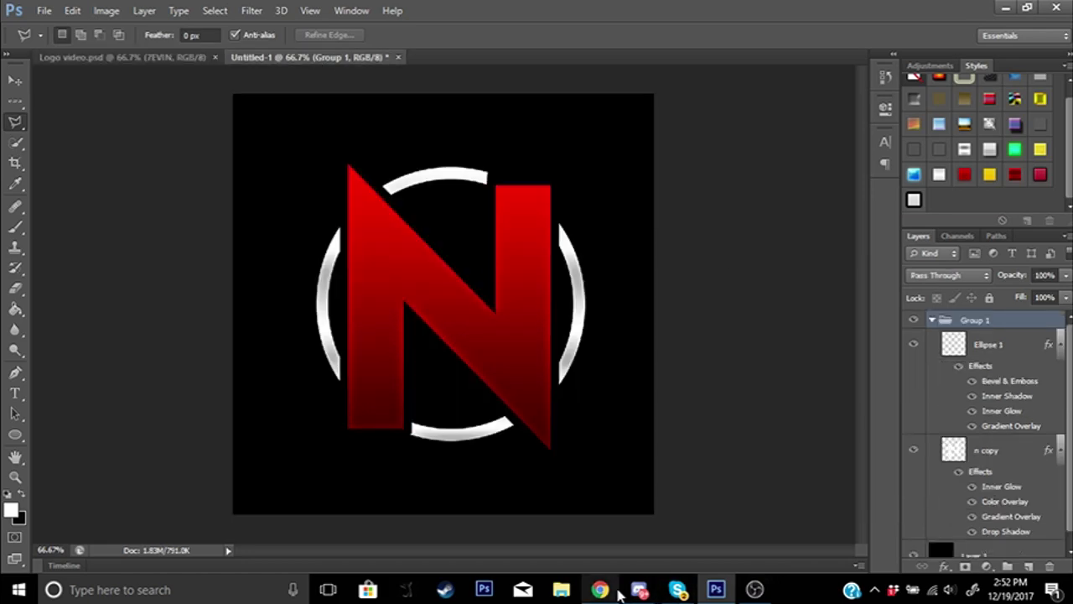
pyautogui.click(600, 590)
# Browse the 'wrinkle paper' image results in Chrome, then go back to Photoshop
pyautogui.scroll(3, 652, 364)
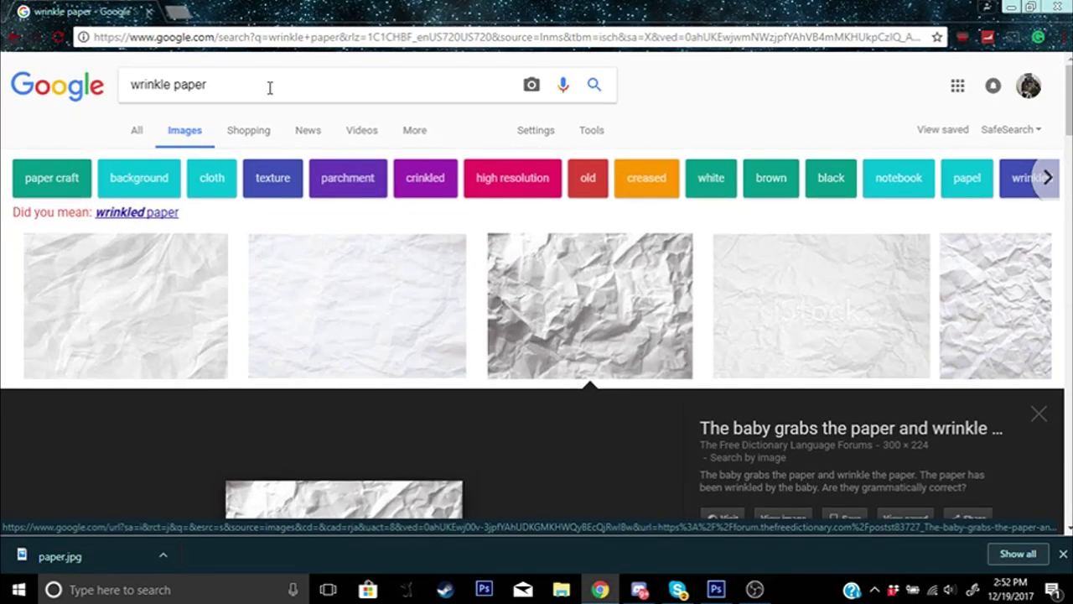
pyautogui.scroll(-2, 335, 269)
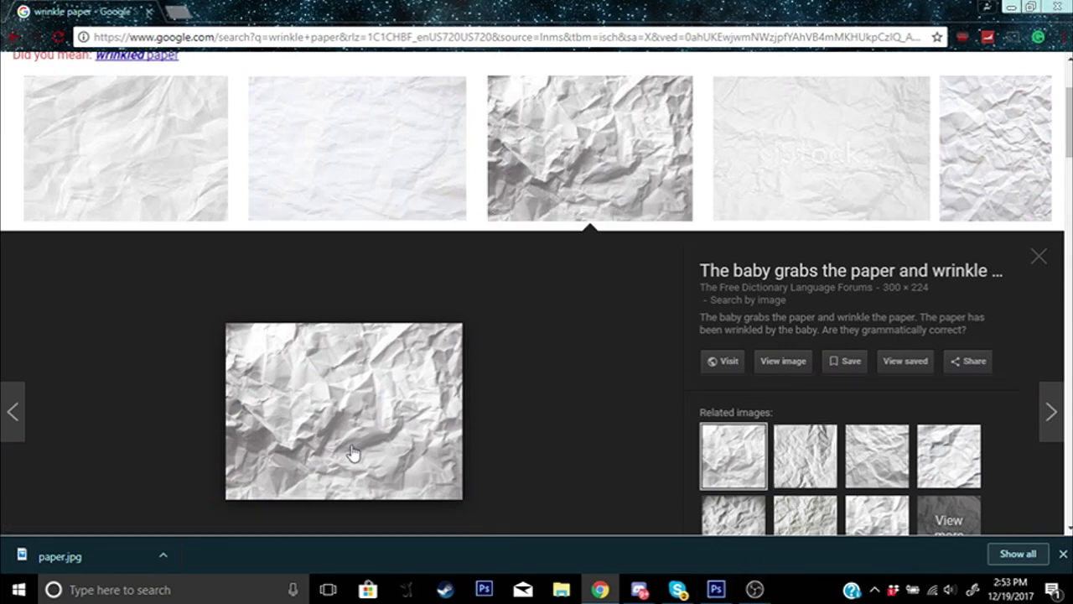
pyautogui.scroll(-4, 469, 503)
pyautogui.click(716, 589)
pyautogui.scroll(-1, 1025, 495)
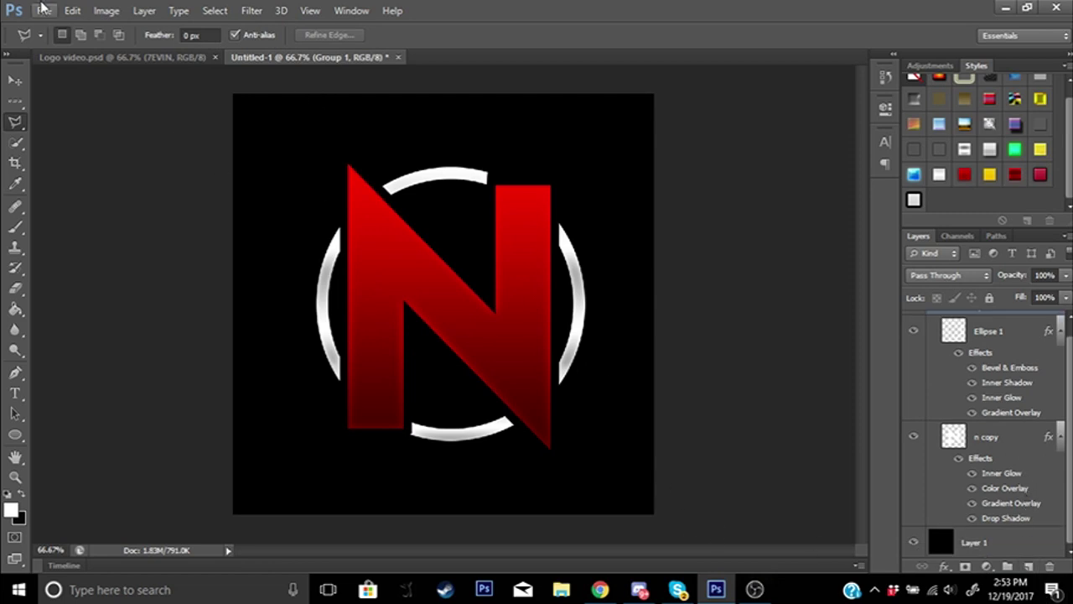
# Open paper.jpg from the Downloads folder and select the entire image
pyautogui.click(43, 10)
pyautogui.press('Escape')
pyautogui.hotkey('ctrl', 'n')
pyautogui.click(698, 158)
pyautogui.click(43, 10)
pyautogui.click(110, 42)
pyautogui.scroll(-15, 336, 293)
pyautogui.doubleClick(436, 263)
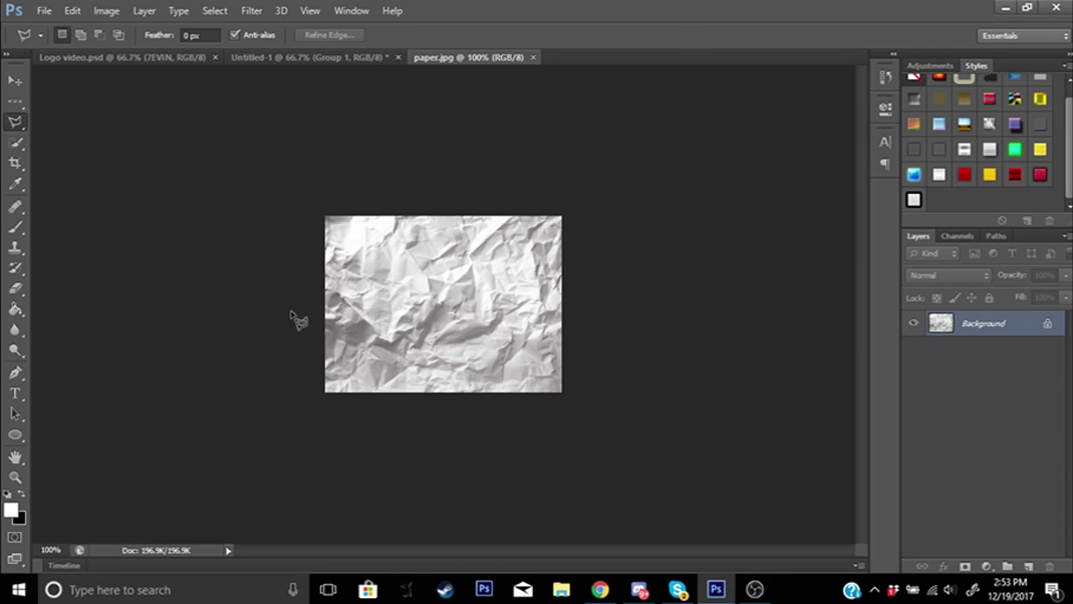
pyautogui.hotkey('ctrl', 'a')
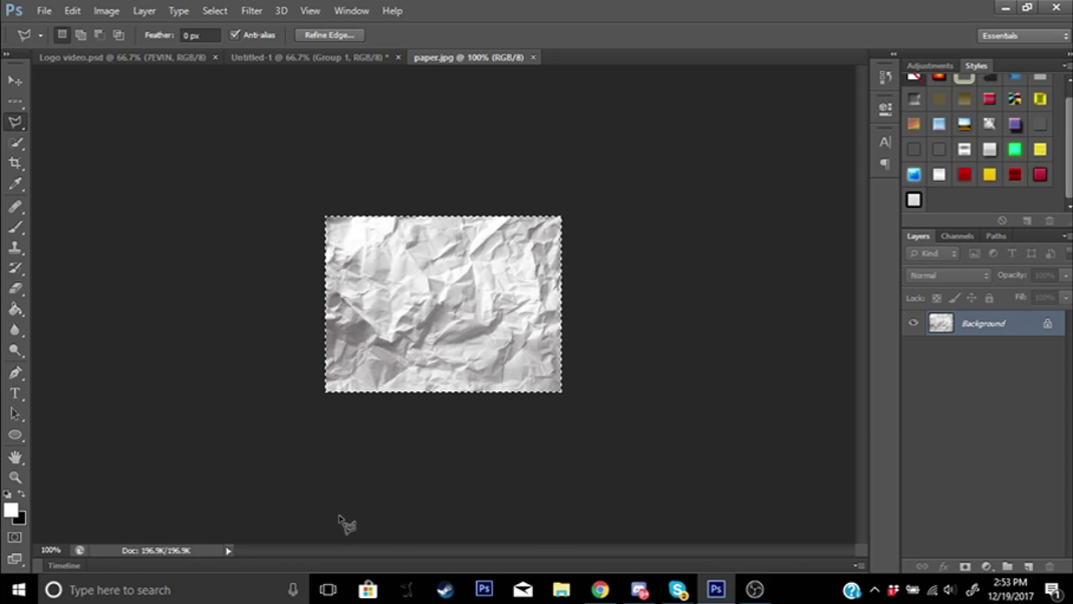
# Paste the paper texture into Untitled-1 and scale it to cover the whole canvas
pyautogui.click(347, 65)
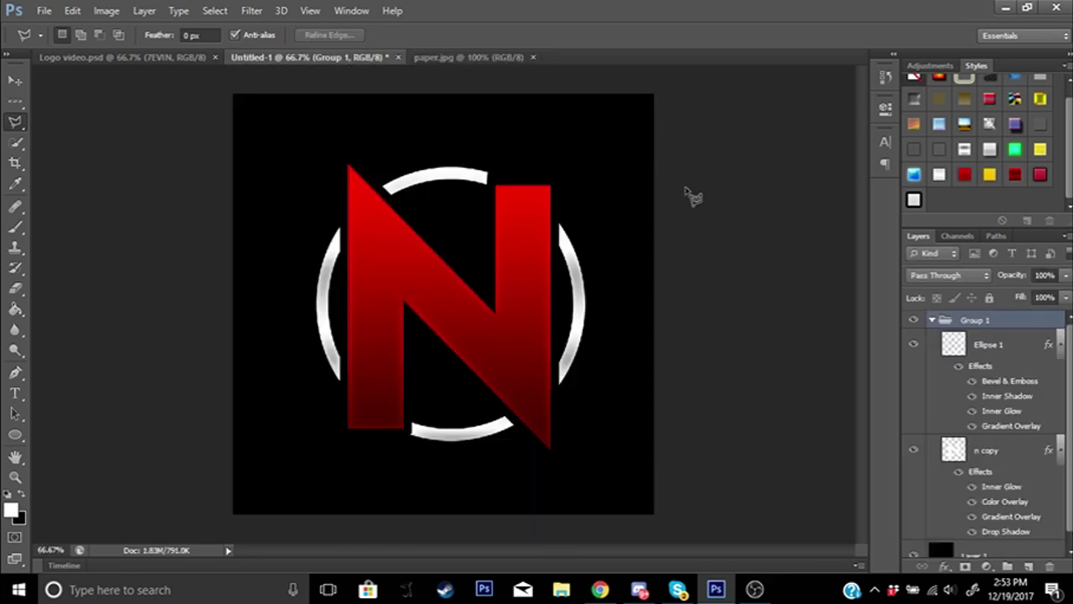
pyautogui.scroll(-1, 1031, 503)
pyautogui.click(1012, 541)
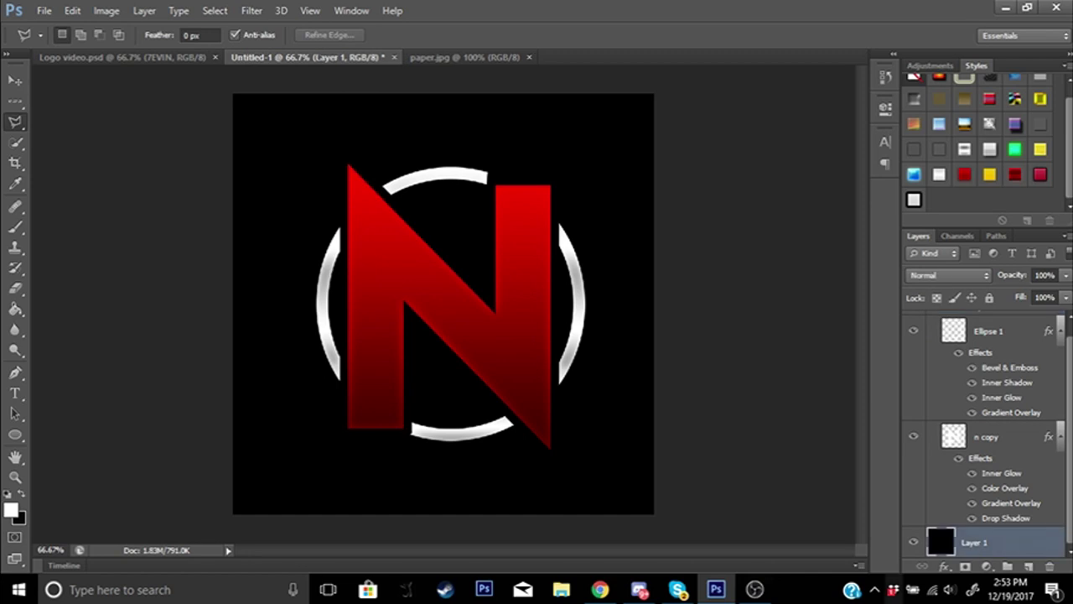
pyautogui.hotkey('ctrl', 'v')
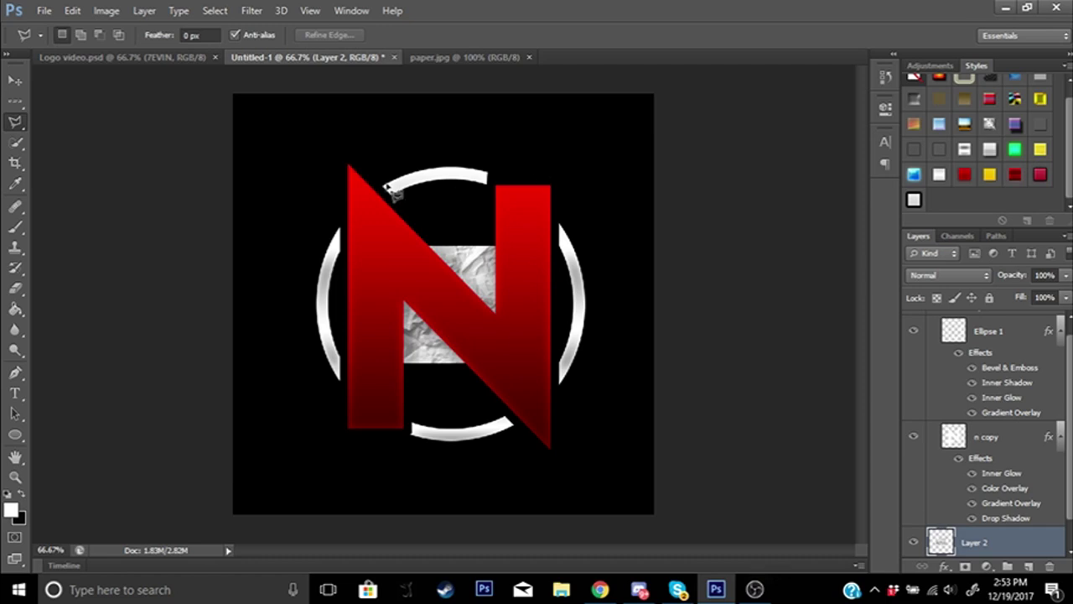
pyautogui.hotkey('ctrl', 't')
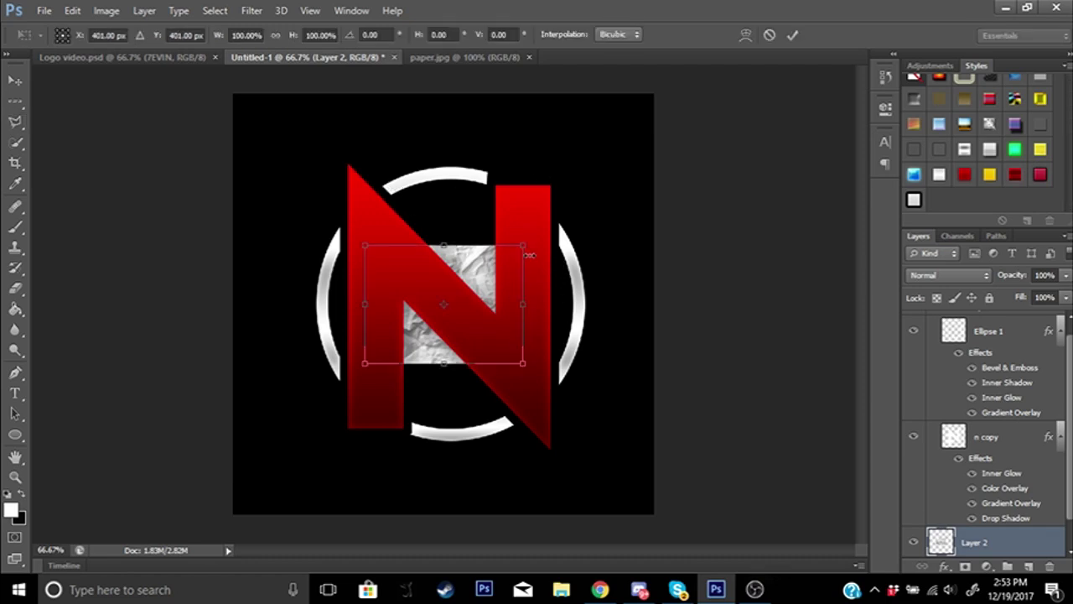
pyautogui.moveTo(525, 243); pyautogui.dragTo(752, 74)
pyautogui.moveTo(654, 233); pyautogui.dragTo(311, 211)
pyautogui.moveTo(407, 371); pyautogui.dragTo(718, 522)
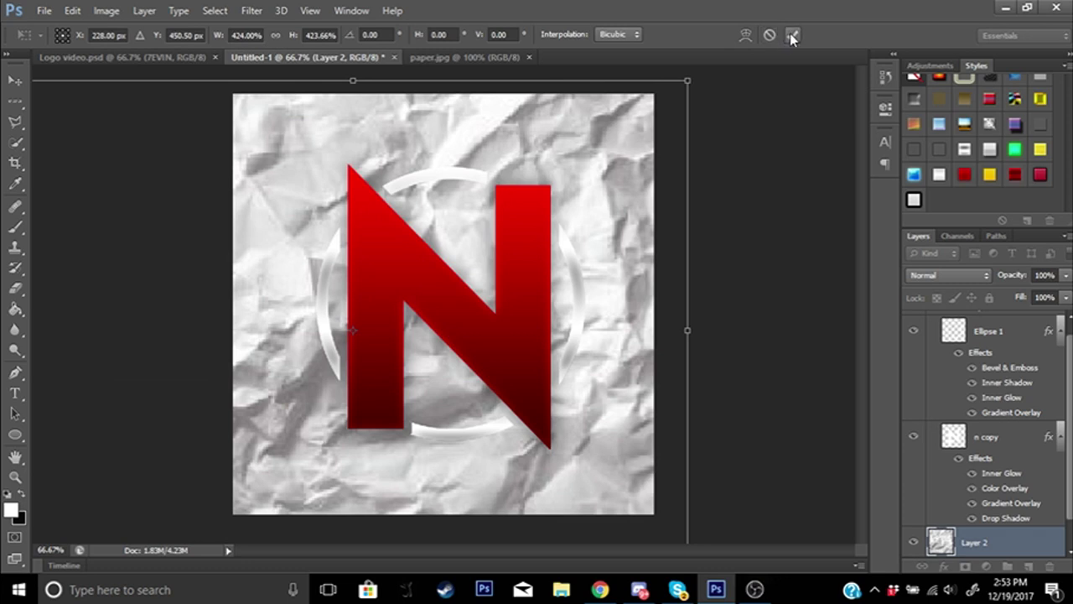
pyautogui.press('l')
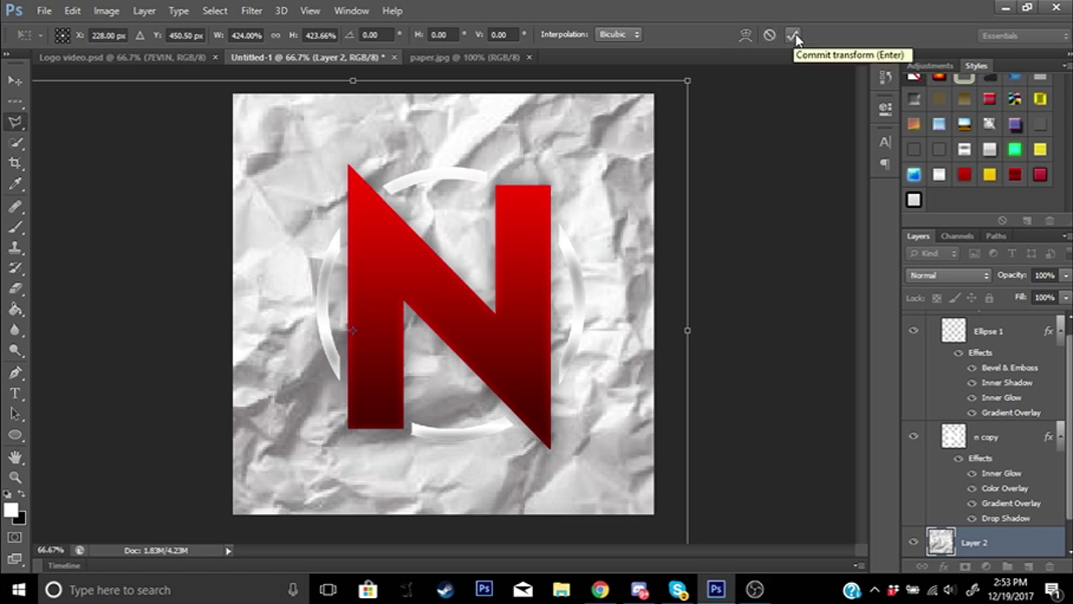
pyautogui.click(794, 36)
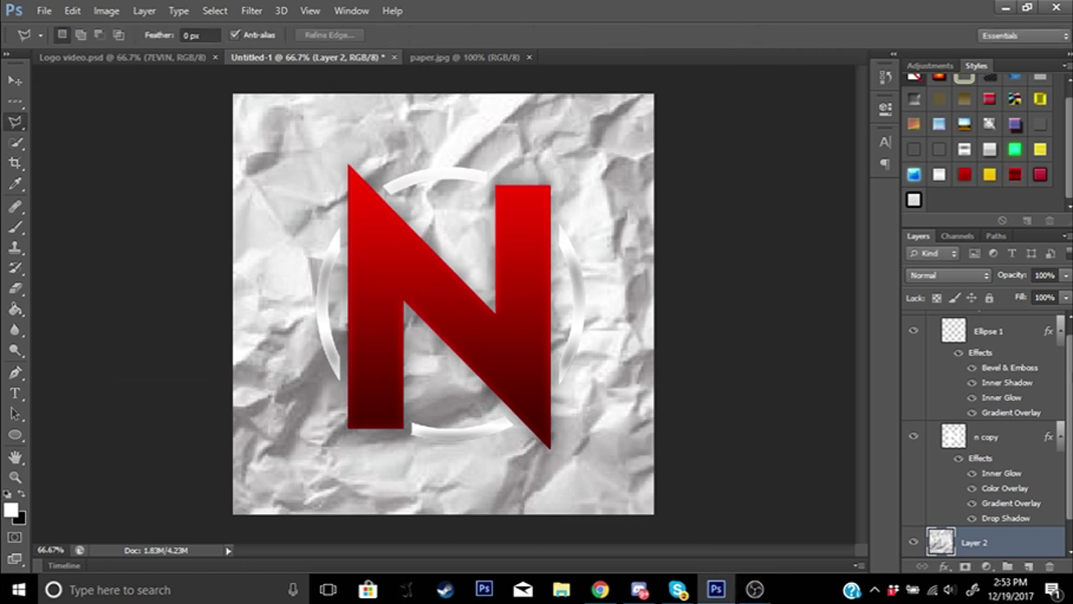
# Move the black Layer 1 above the paper texture layer
pyautogui.scroll(-1, 1038, 423)
pyautogui.click(1012, 546)
pyautogui.moveTo(971, 555); pyautogui.dragTo(992, 525)
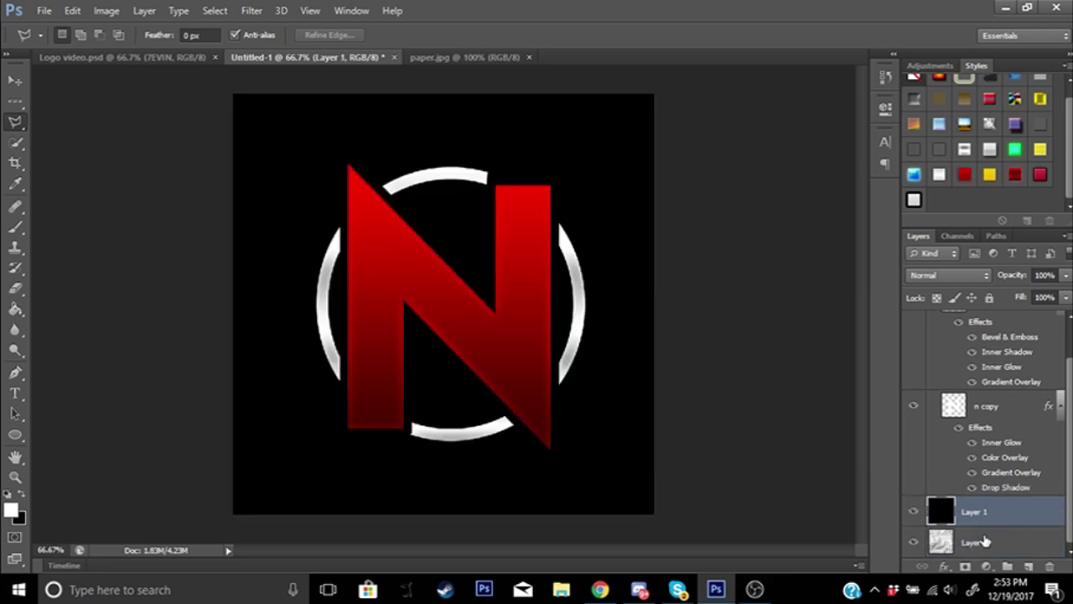
# Set the black Layer 1's opacity to 91% in its Blending Options
pyautogui.click(994, 542)
pyautogui.click(1010, 522)
pyautogui.click(945, 567)
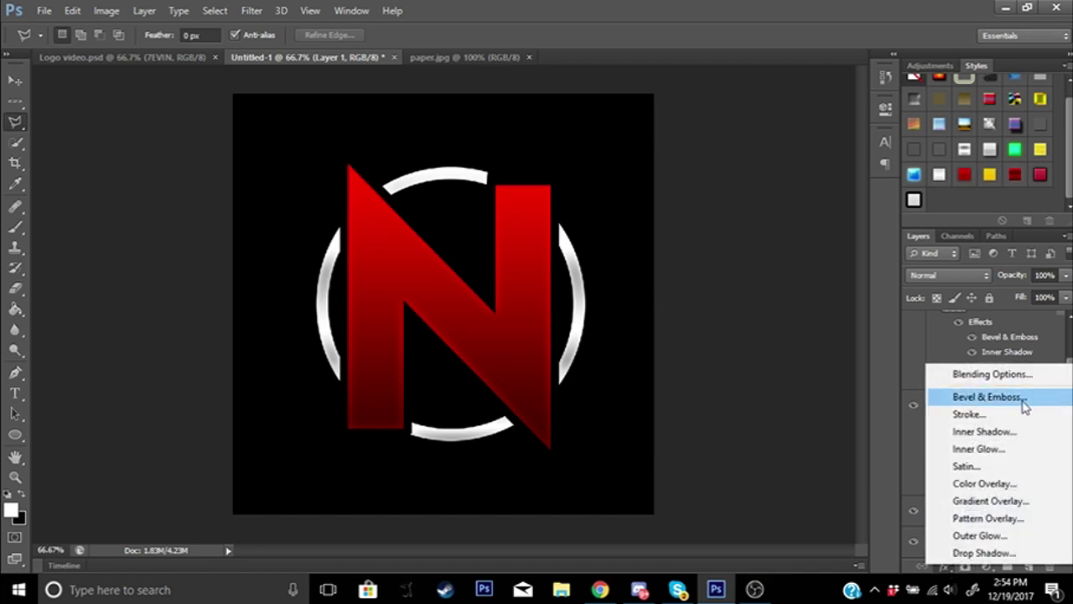
pyautogui.click(817, 474)
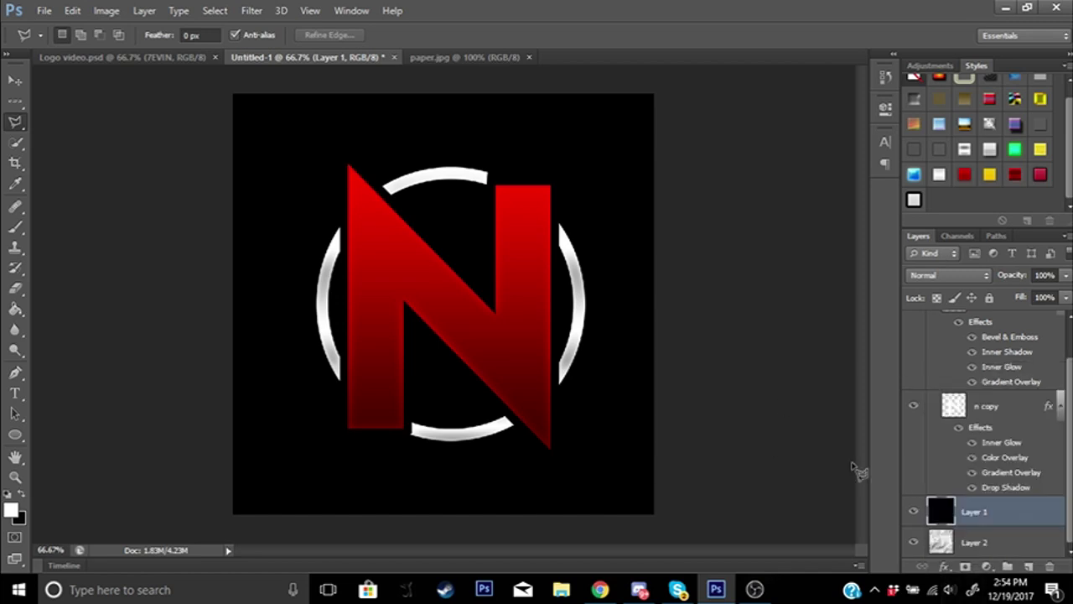
pyautogui.rightClick(1016, 514)
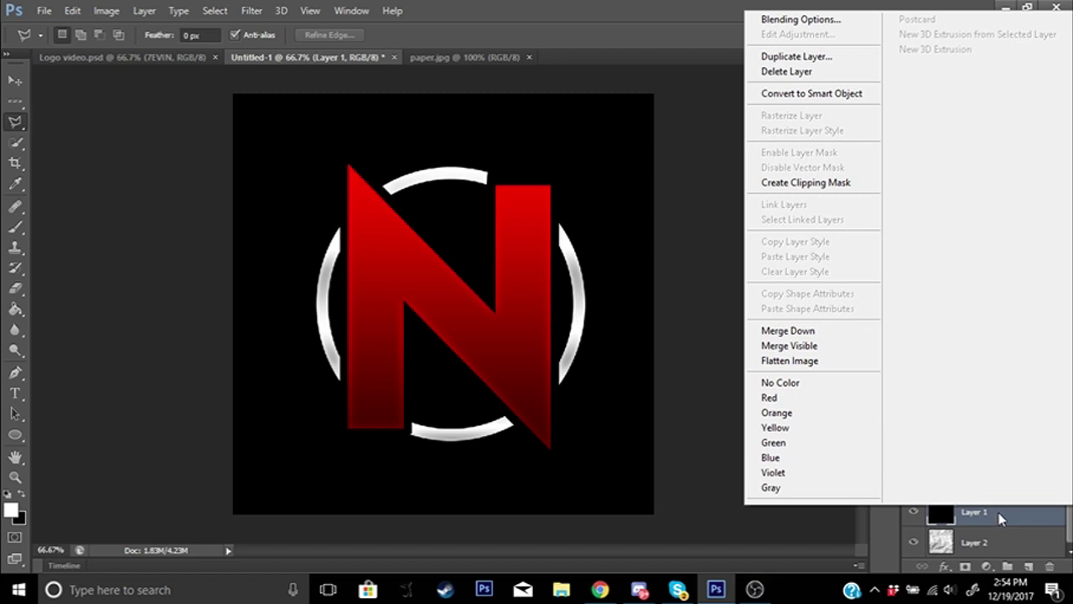
pyautogui.click(798, 20)
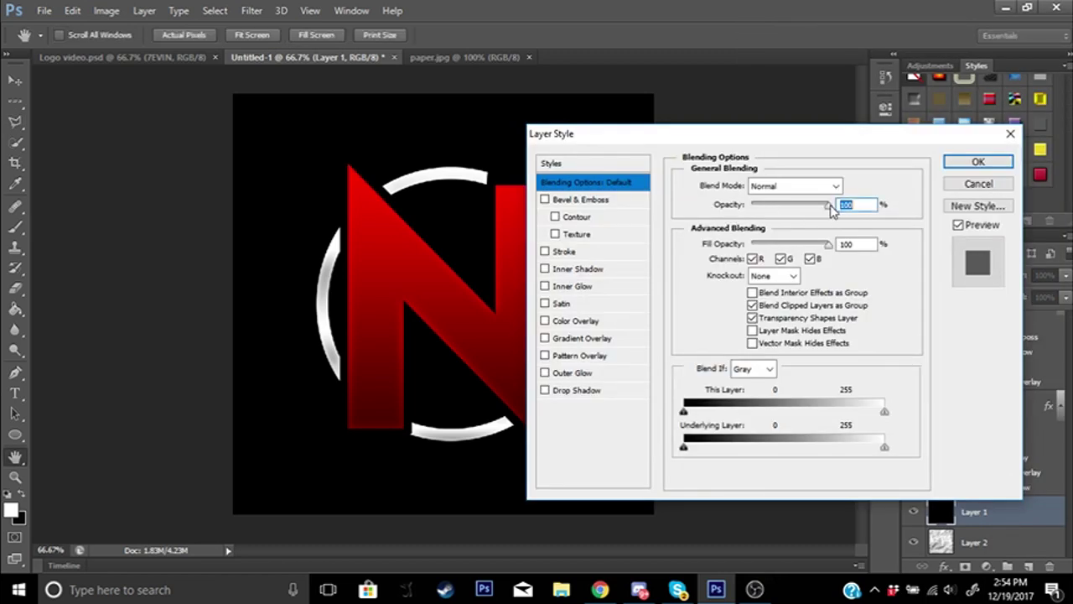
pyautogui.click(828, 206)
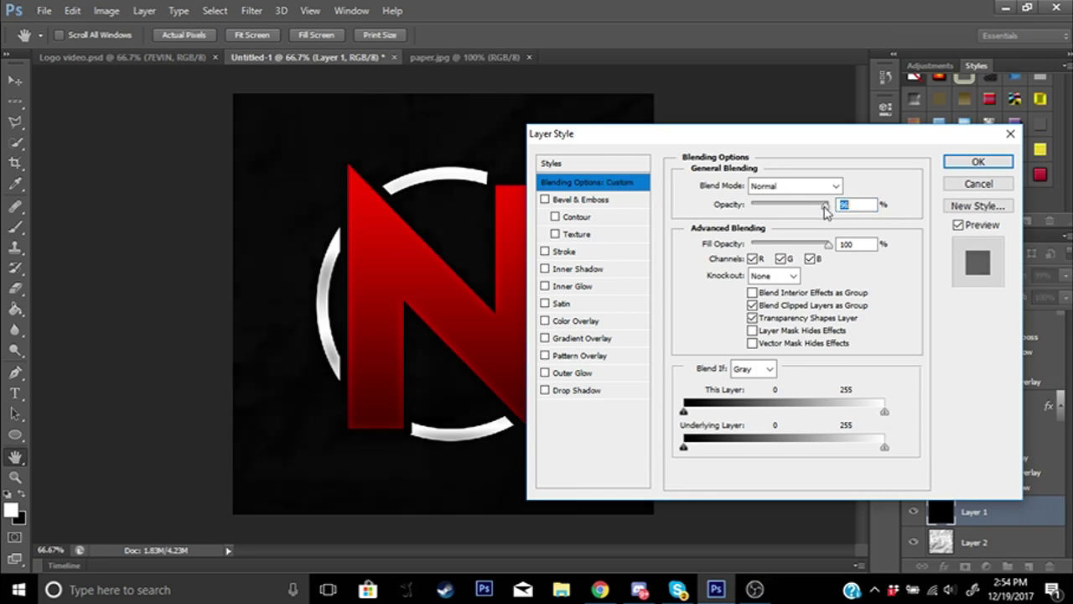
pyautogui.moveTo(822, 206); pyautogui.dragTo(821, 207)
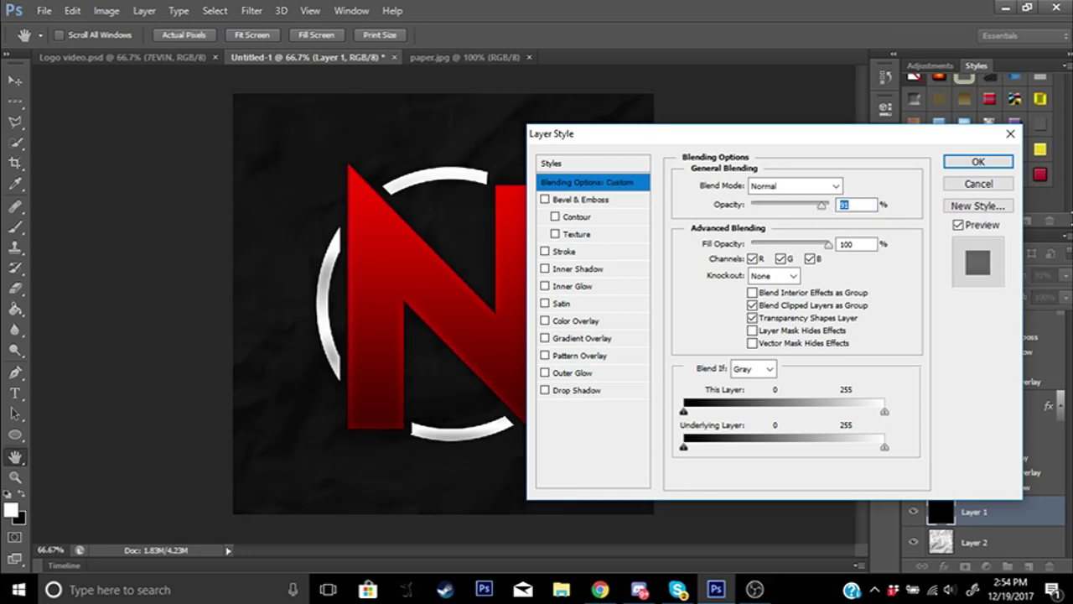
pyautogui.click(980, 162)
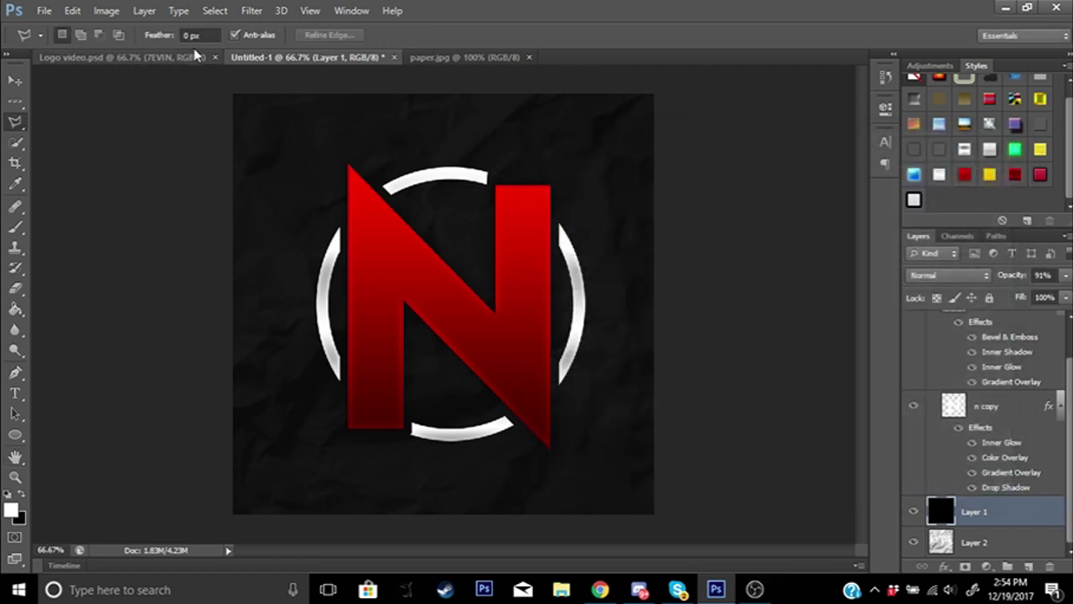
pyautogui.click(137, 59)
# Create a new empty Layer 3 and move it above Group 1
pyautogui.click(255, 57)
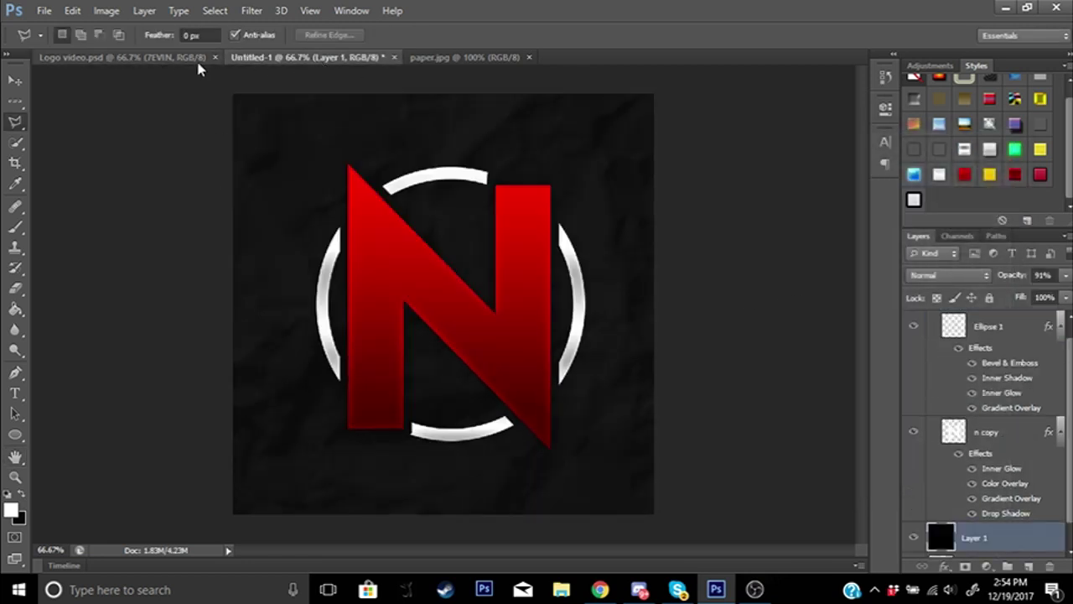
pyautogui.click(199, 58)
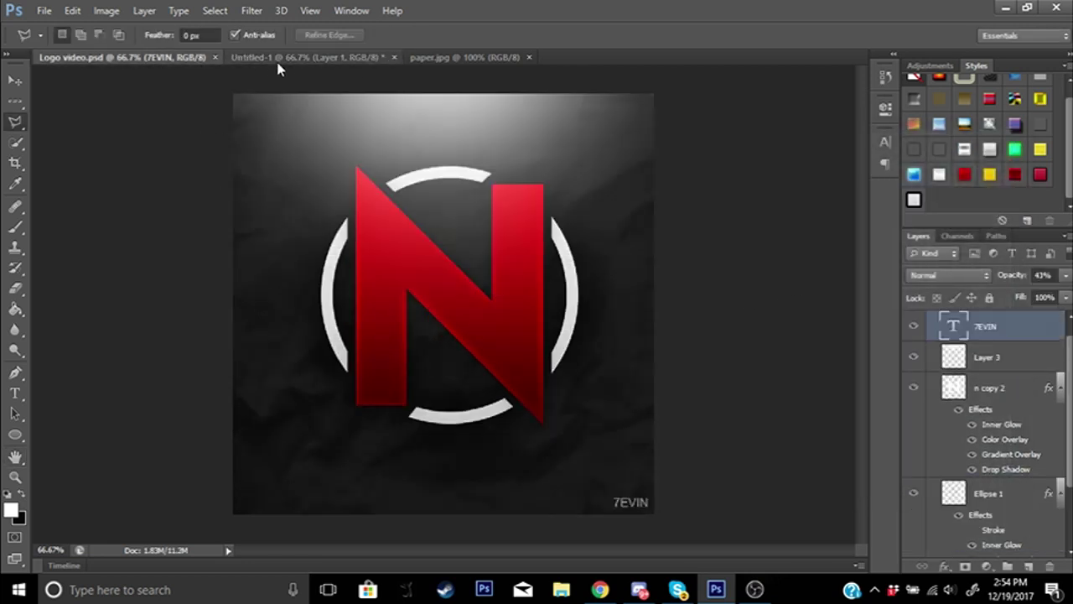
pyautogui.click(334, 58)
pyautogui.scroll(-2, 996, 546)
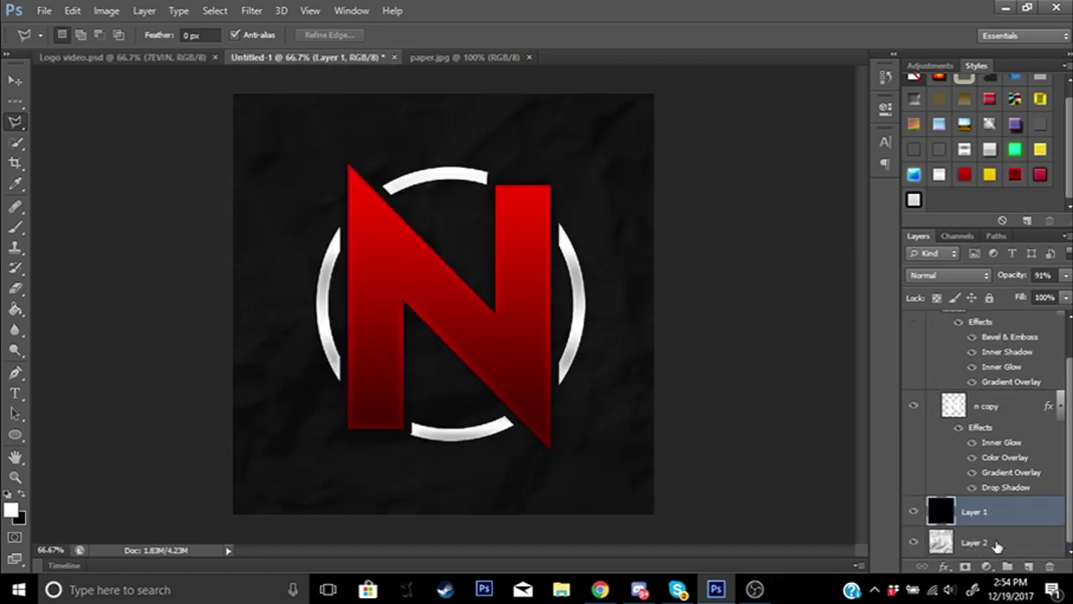
pyautogui.click(1030, 569)
pyautogui.scroll(2, 996, 493)
pyautogui.scroll(-2, 996, 493)
pyautogui.moveTo(1005, 486); pyautogui.dragTo(996, 318)
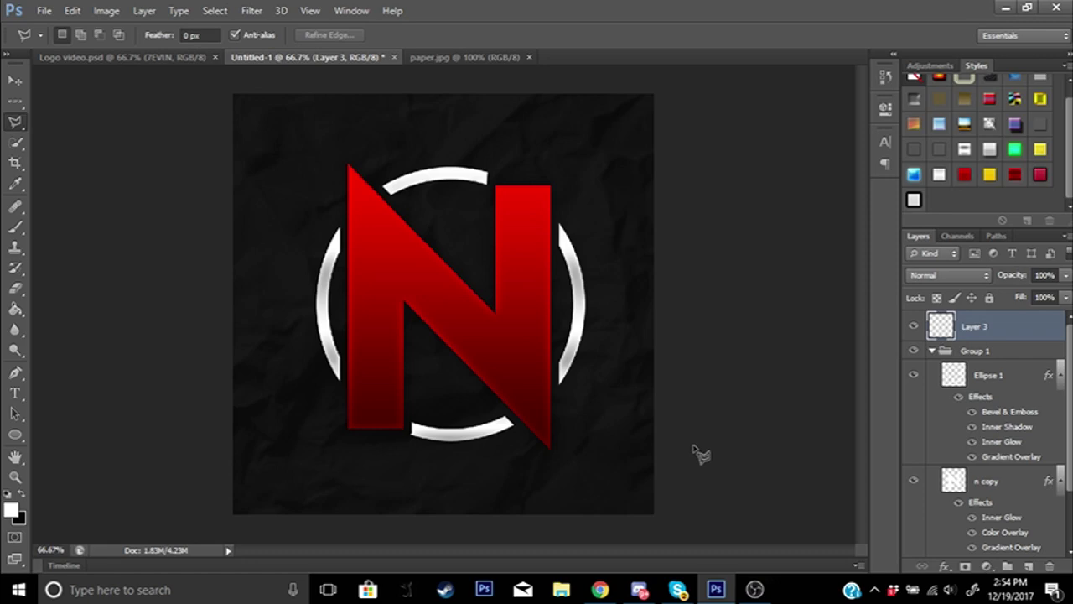
# Pick the Brush tool with a soft brush of about 905 px
pyautogui.press('b')
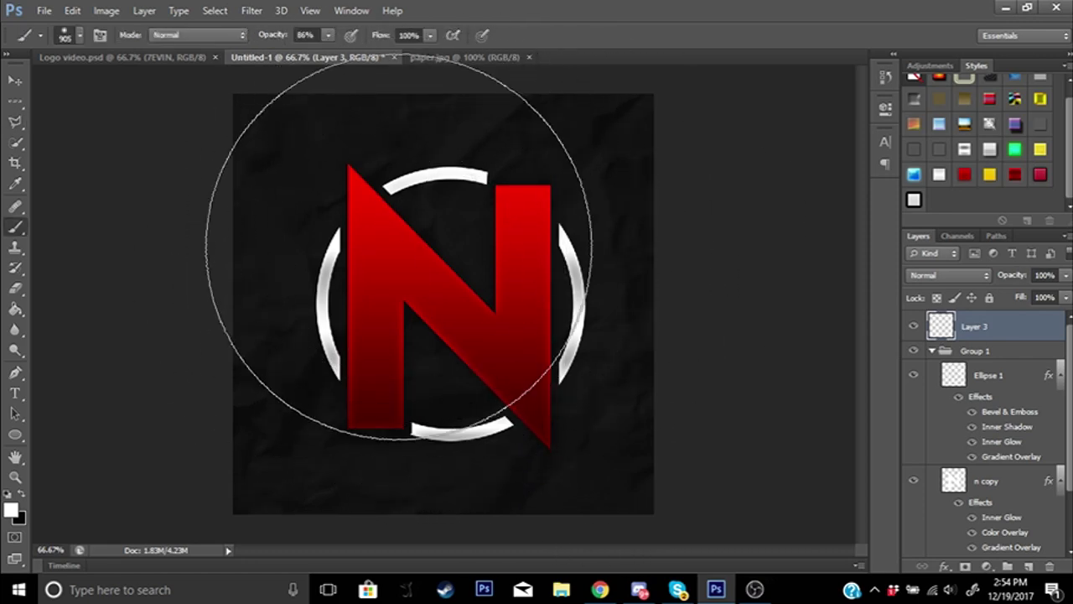
pyautogui.keyDown('alt'); pyautogui.rightClick(492, 339); pyautogui.keyUp('alt')
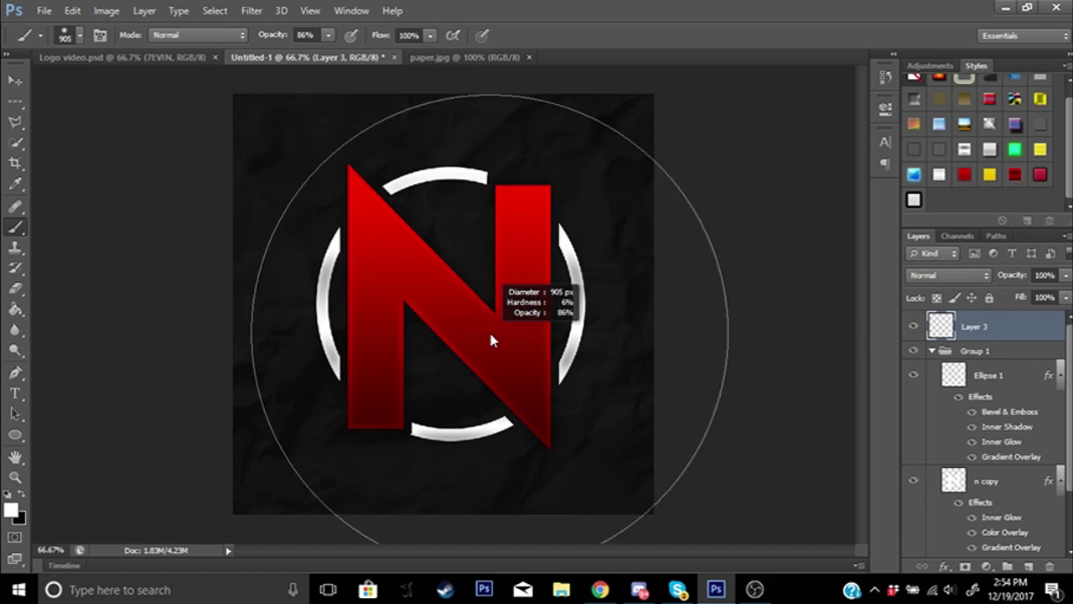
pyautogui.moveTo(491, 334)
pyautogui.mouseDown()
pyautogui.moveTo(508, 342)
pyautogui.moveTo(449, 335)
pyautogui.moveTo(517, 336)
pyautogui.moveTo(402, 347)
pyautogui.moveTo(501, 333)
pyautogui.moveTo(491, 334)
pyautogui.mouseUp()
pyautogui.hotkey('ctrl', '-')
pyautogui.hotkey('ctrl', '-')
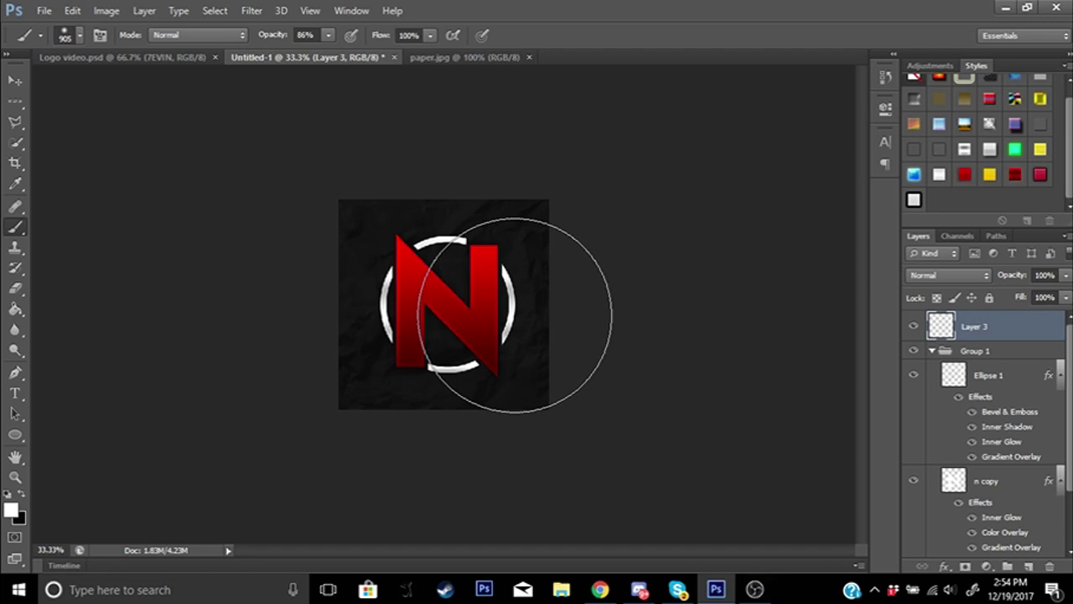
pyautogui.hotkey('ctrl', '+')
pyautogui.hotkey('ctrl', '+')
pyautogui.hotkey('ctrl', '+')
pyautogui.hotkey('ctrl', '-')
pyautogui.hotkey('ctrl', '-')
pyautogui.hotkey('ctrl', '-')
# Set the foreground colour to white and dab one soft glow near the canvas top on Layer 3
pyautogui.click(12, 510)
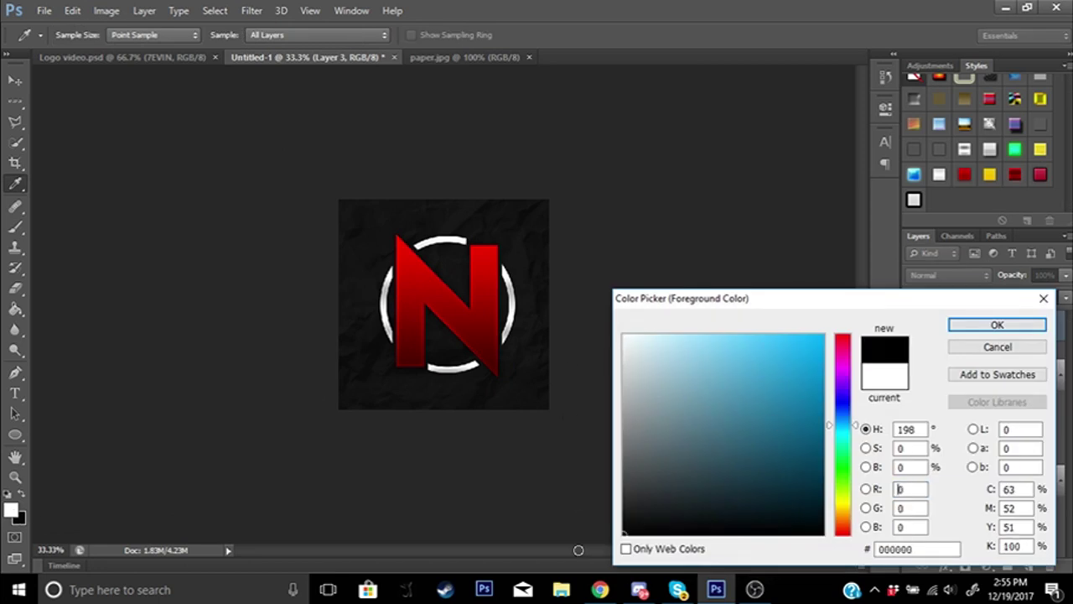
pyautogui.click(1021, 328)
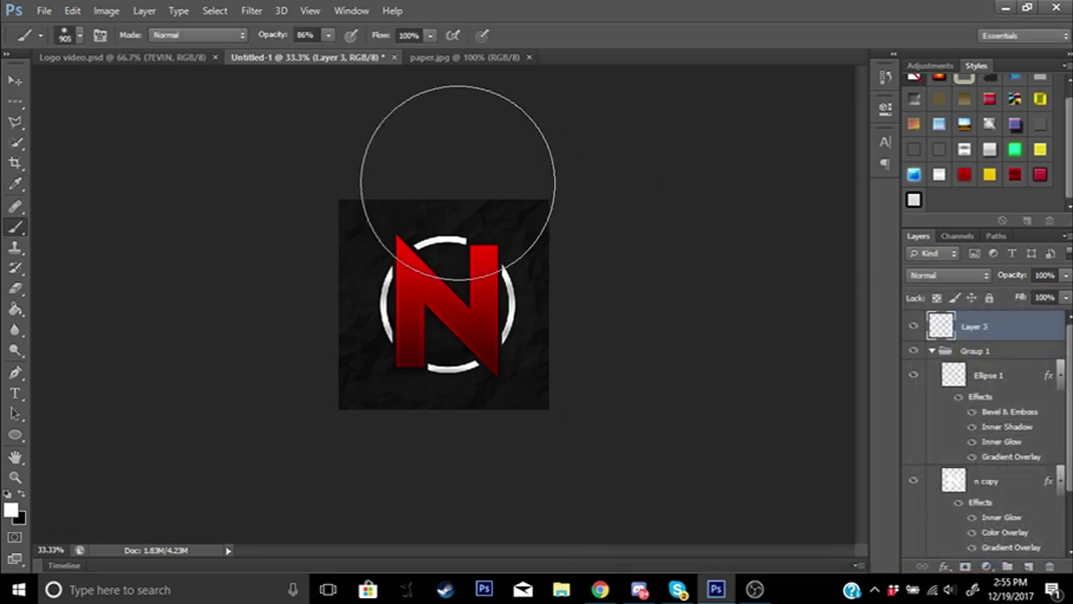
pyautogui.click(442, 166)
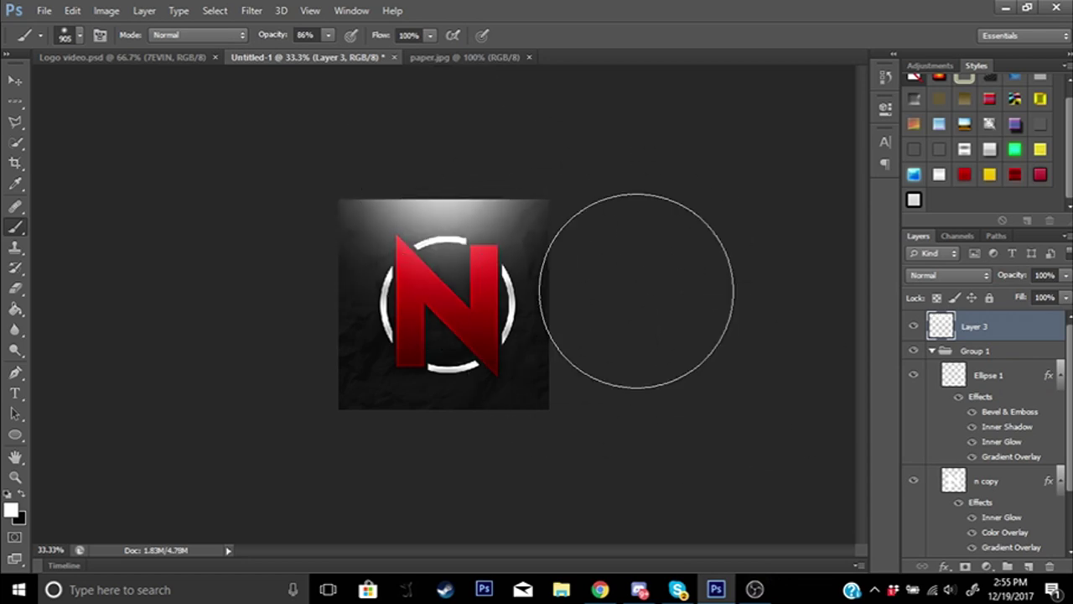
pyautogui.hotkey('ctrl', '+')
pyautogui.hotkey('ctrl', '+')
pyautogui.hotkey('ctrl', '+')
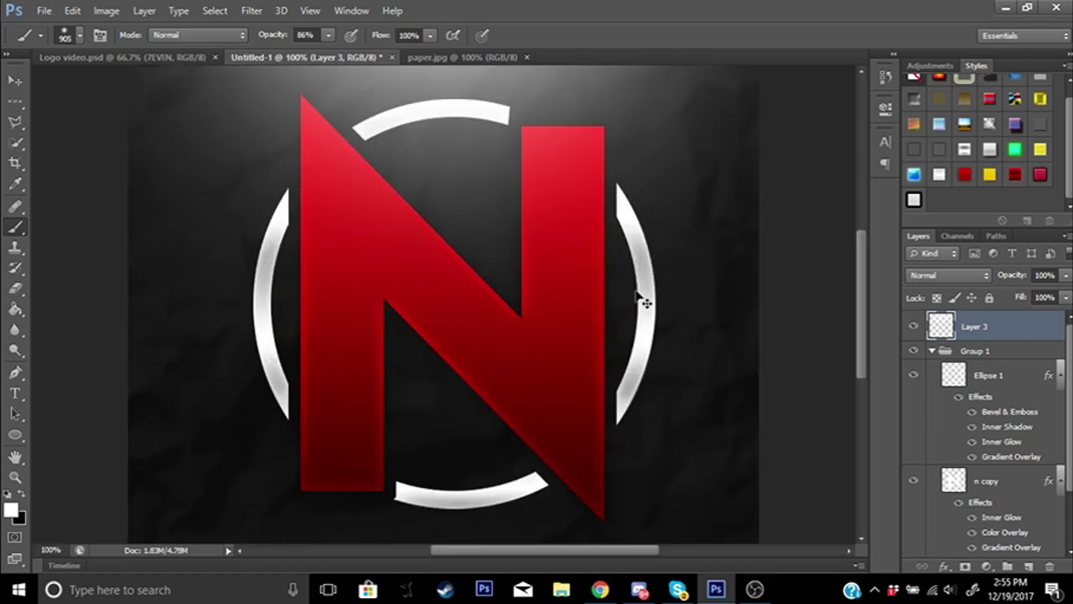
pyautogui.hotkey('ctrl', '-')
pyautogui.hotkey('ctrl', '-')
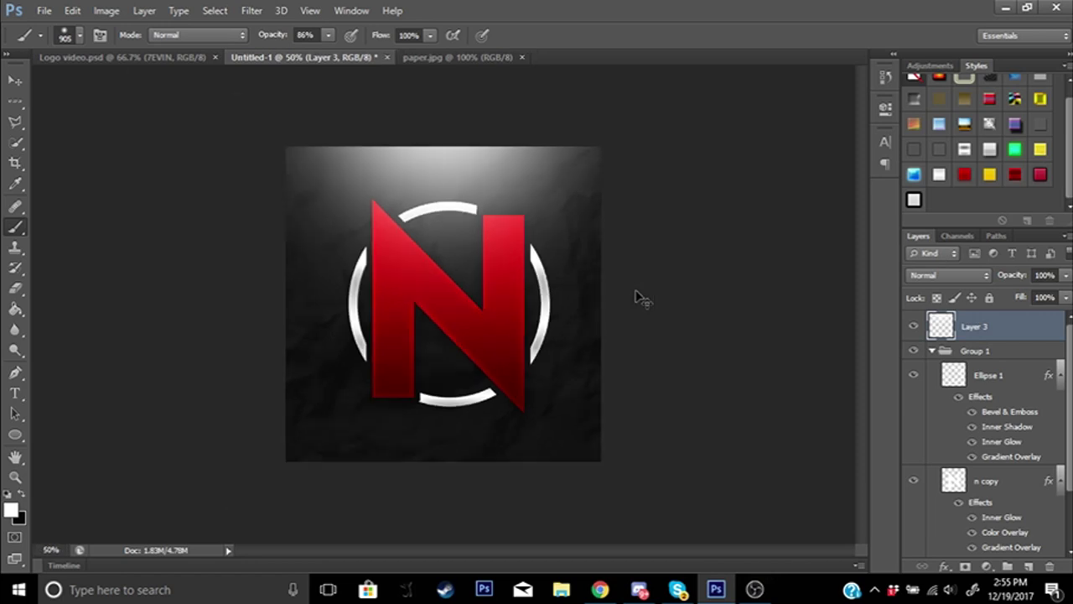
pyautogui.hotkey('ctrl', '+')
pyautogui.hotkey('ctrl', '+')
pyautogui.hotkey('ctrl', '-')
pyautogui.hotkey('ctrl', '-')
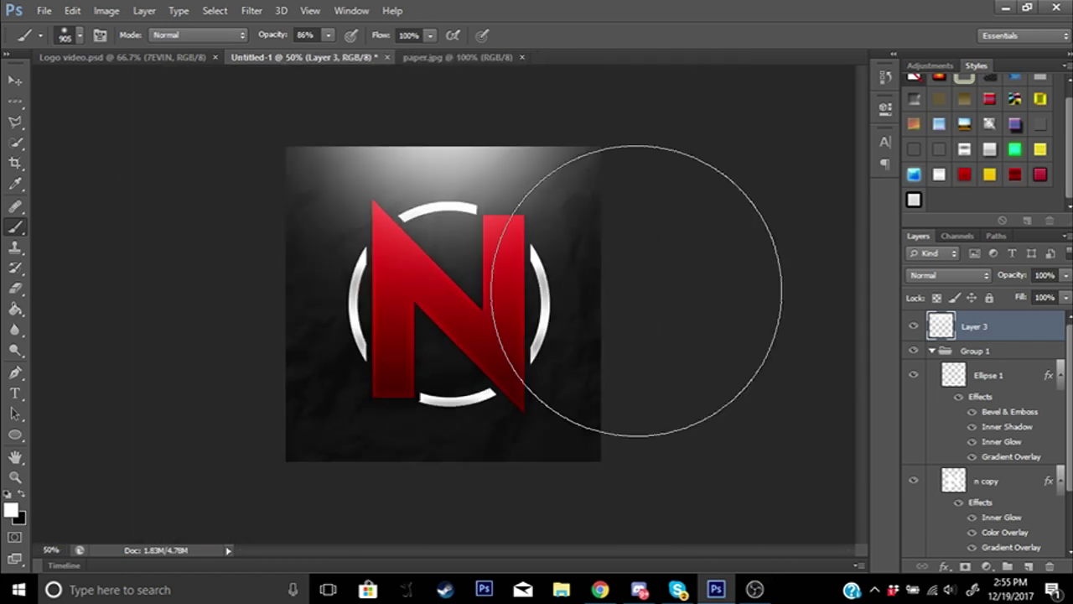
pyautogui.scroll(1, 1002, 186)
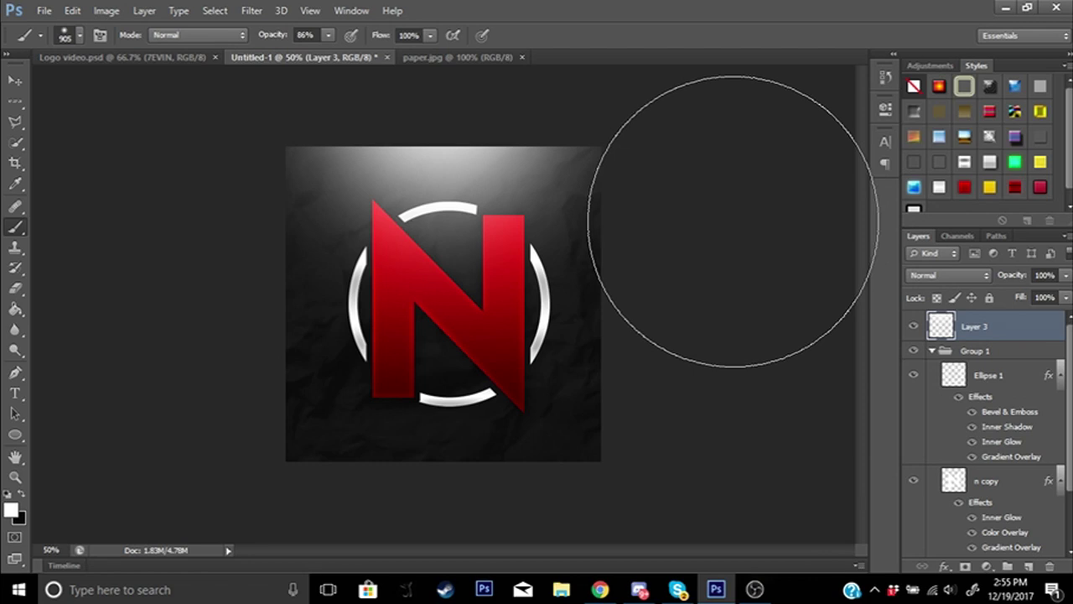
# Compare Untitled-1, zoomed to 66.7%, against the finished Logo video.psd reference, ending on Logo video.psd
pyautogui.scroll(-3, 1010, 459)
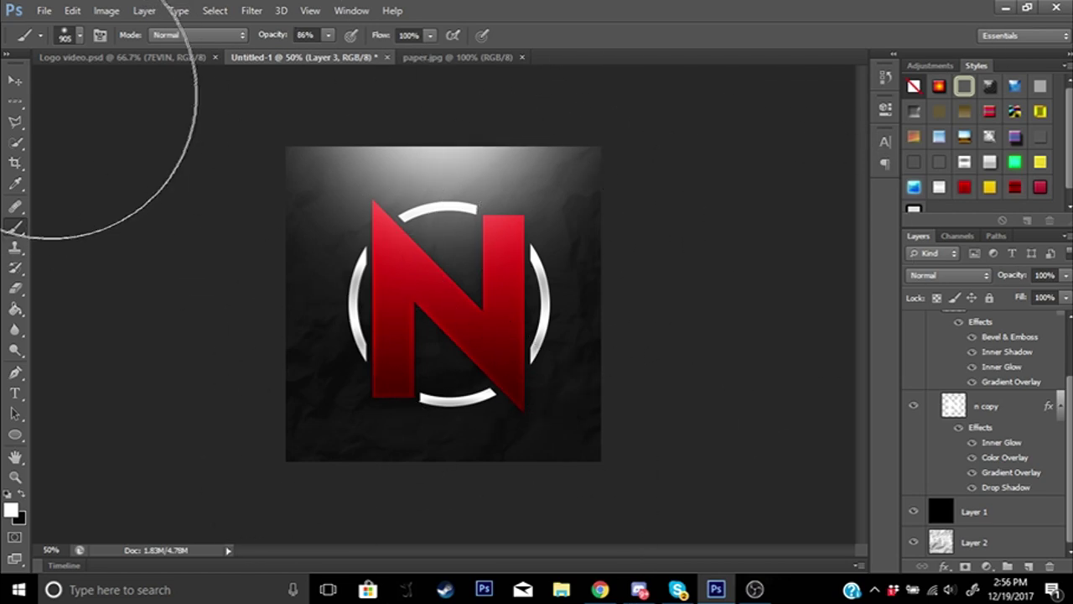
pyautogui.click(122, 59)
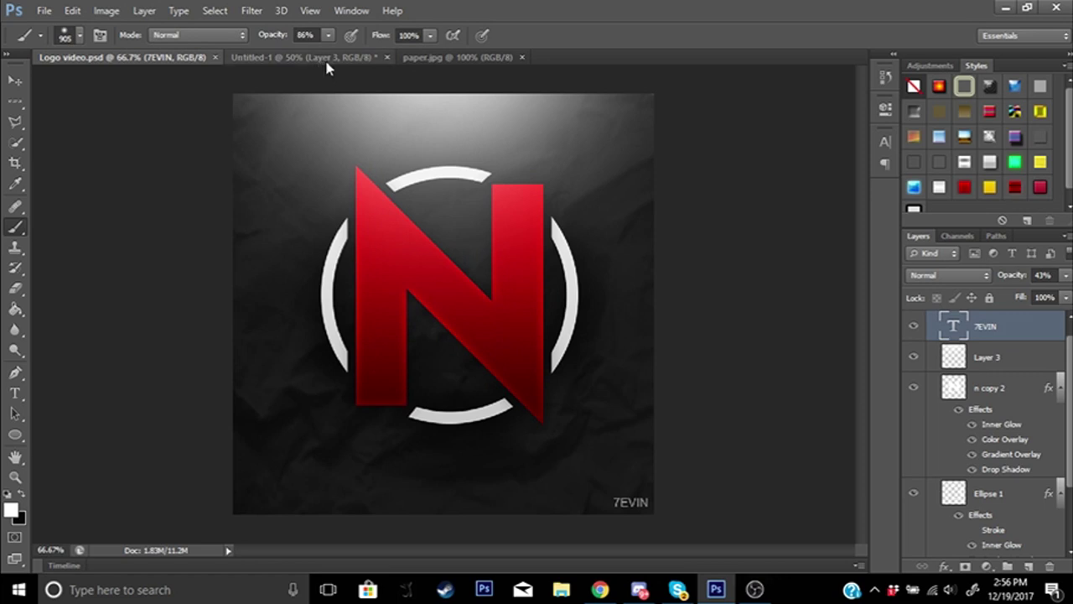
pyautogui.click(327, 58)
pyautogui.hotkey('ctrl', '+')
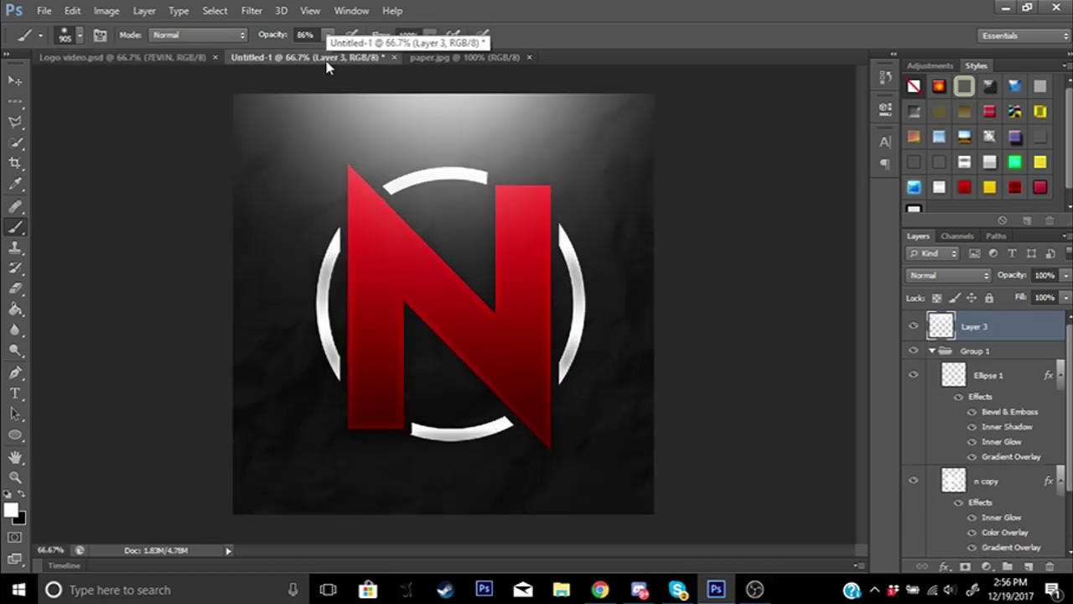
pyautogui.click(184, 58)
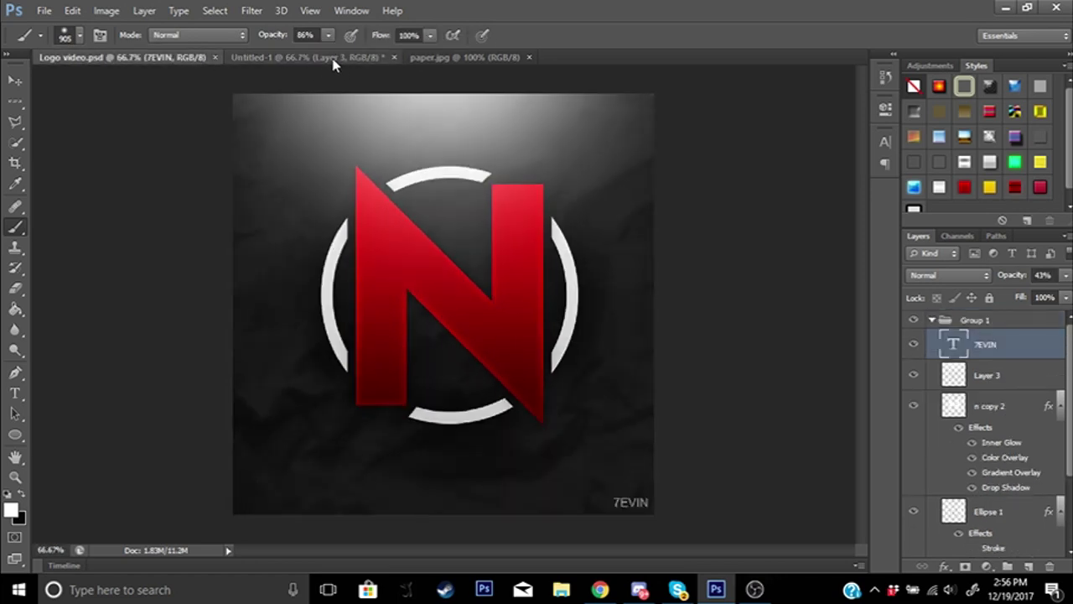